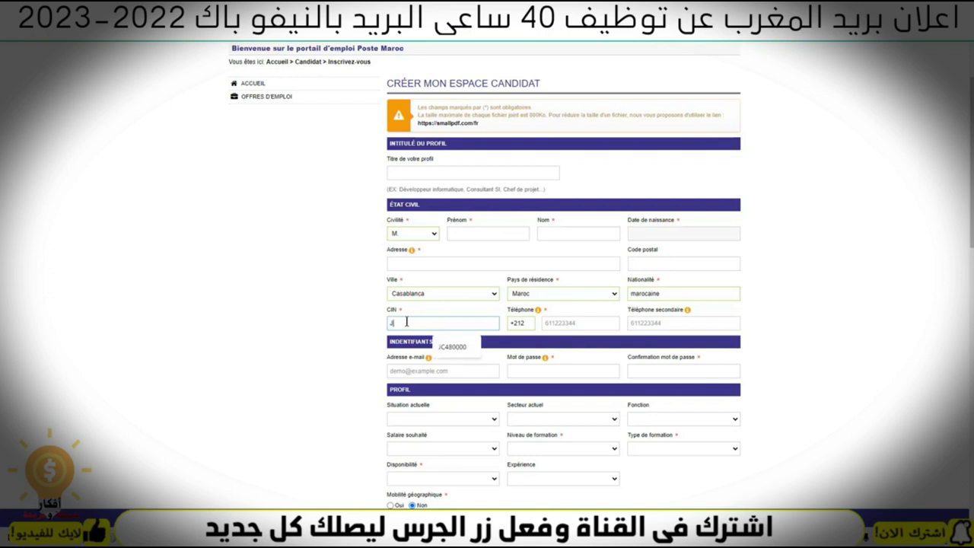
Enter the candidate's national identity number in the CIN field of the civil status section
type("C47")
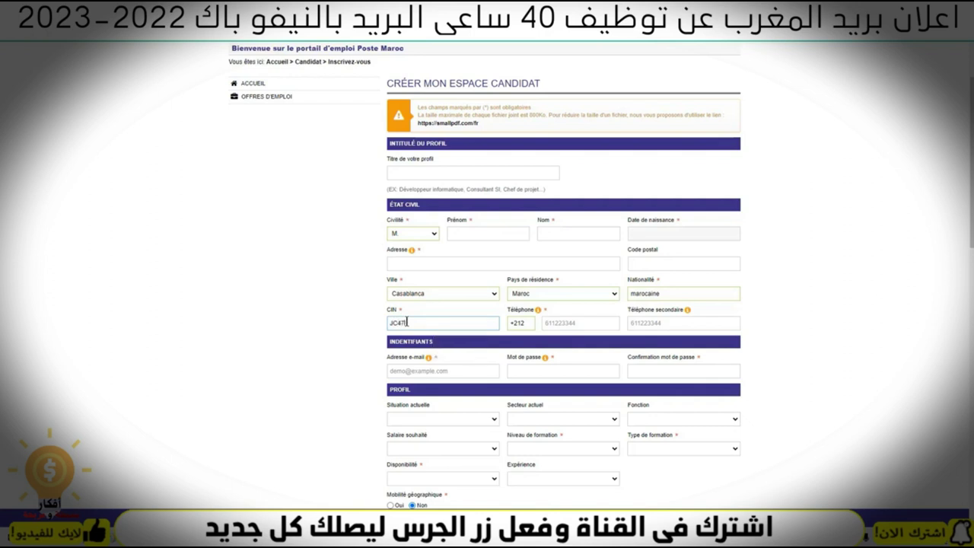
key("BackSpace")
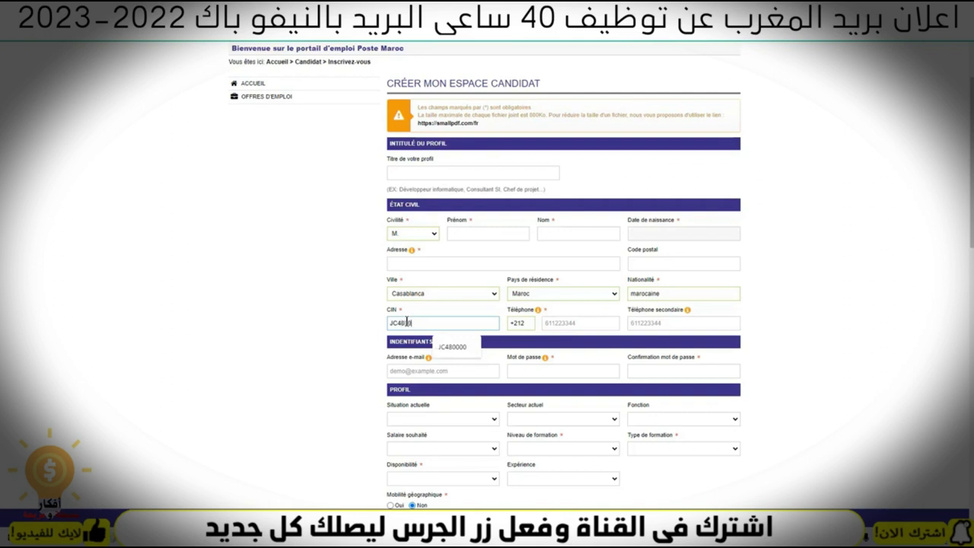
left_click(452, 347)
key("Tab")
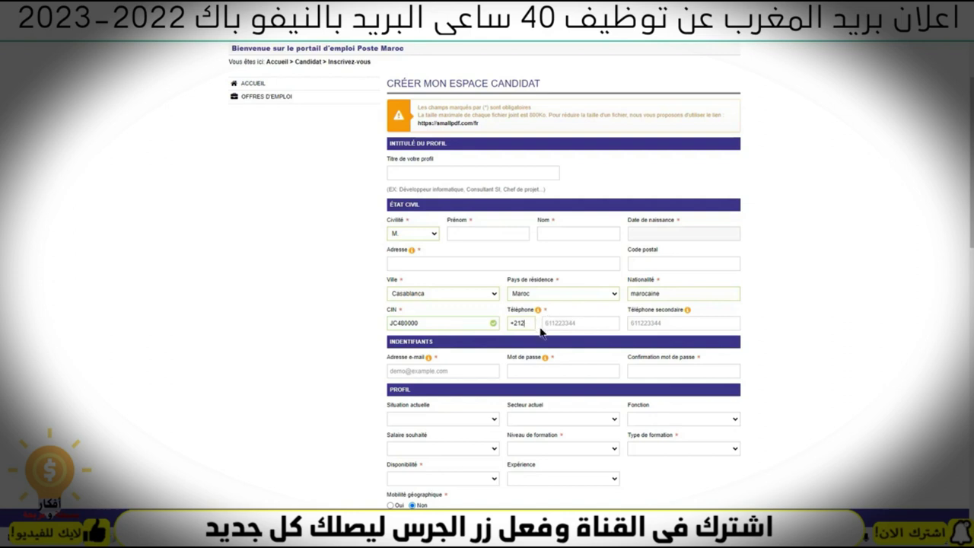
left_click(708, 324)
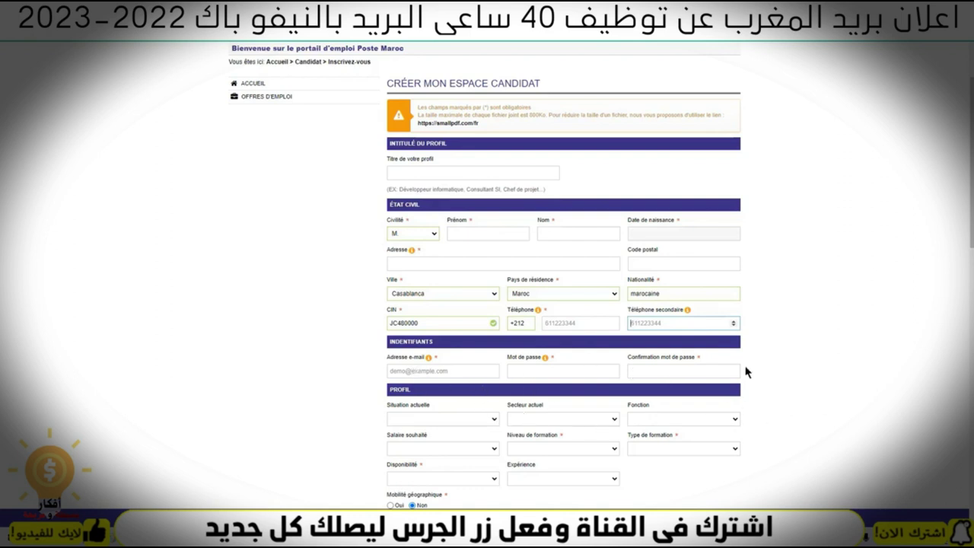
Set the current situation in the profile section to En poste
scroll(470, 209, "up", 2)
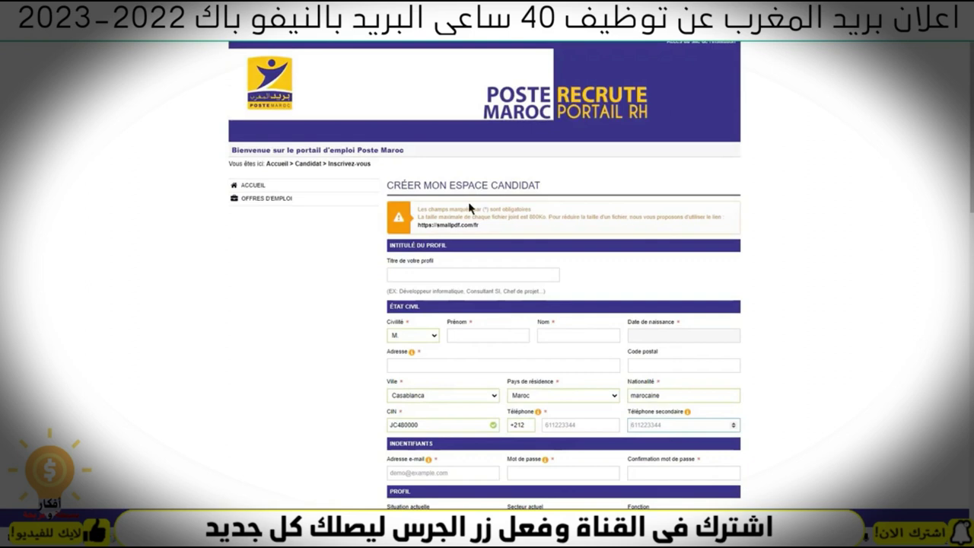
scroll(433, 319, "down", 3)
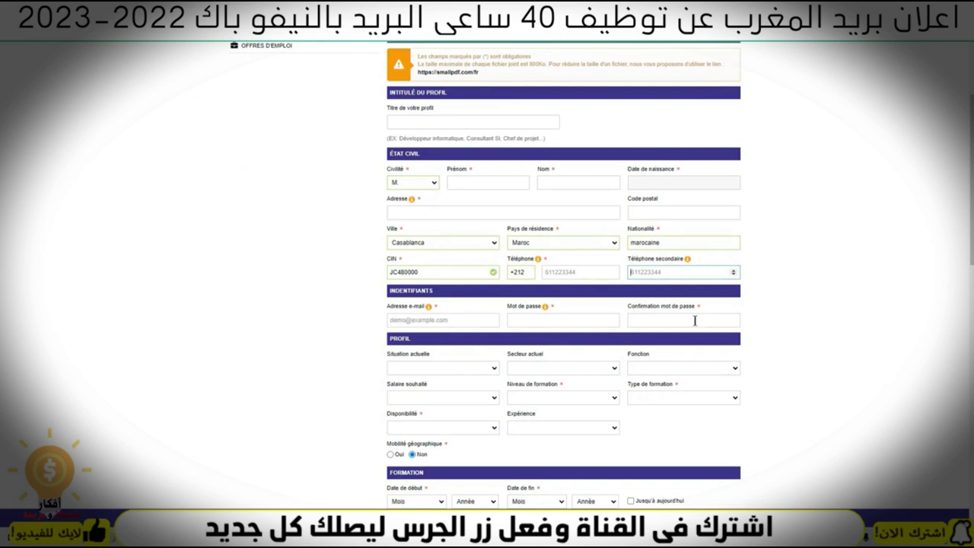
scroll(473, 416, "down", 2)
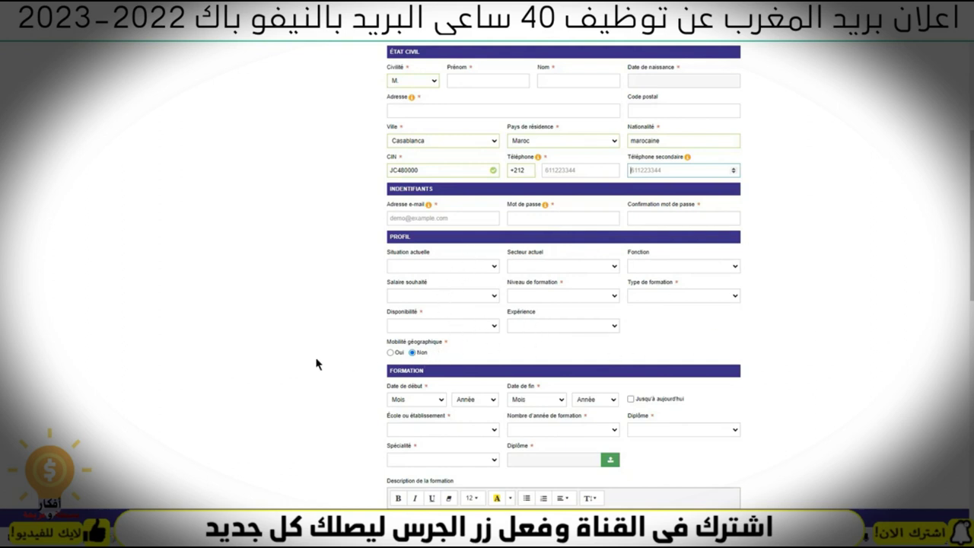
left_click(441, 264)
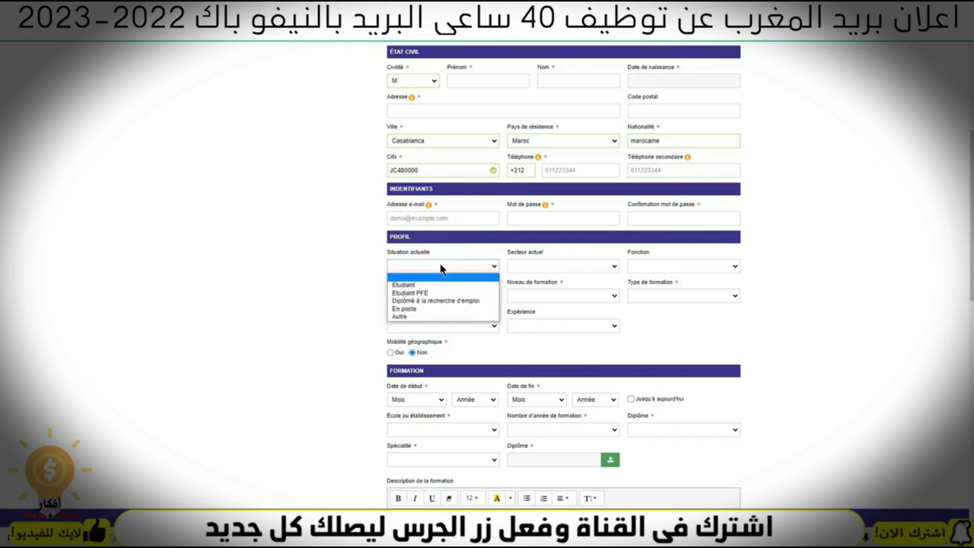
left_click(409, 309)
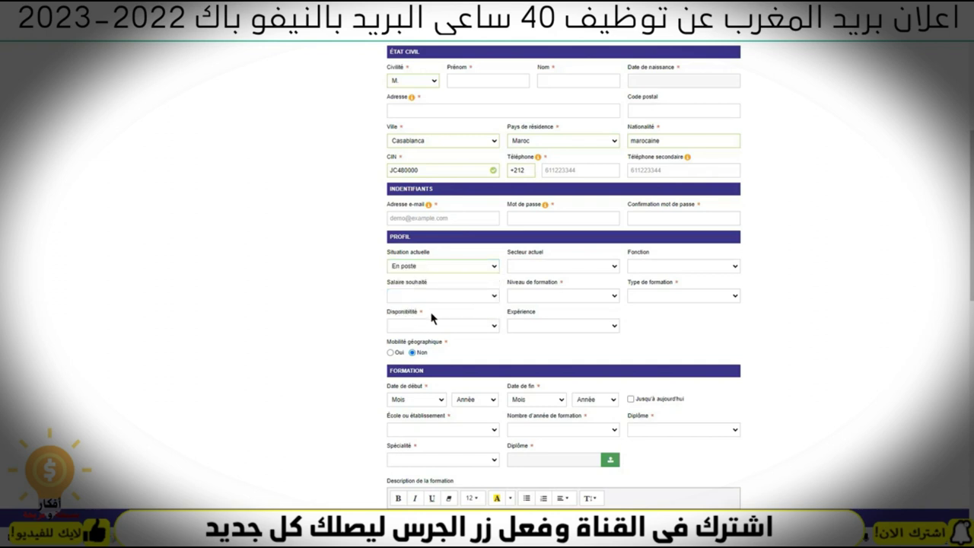
Set the profile's current sector to Informatique and its function to Agent Commercial
left_click(563, 266)
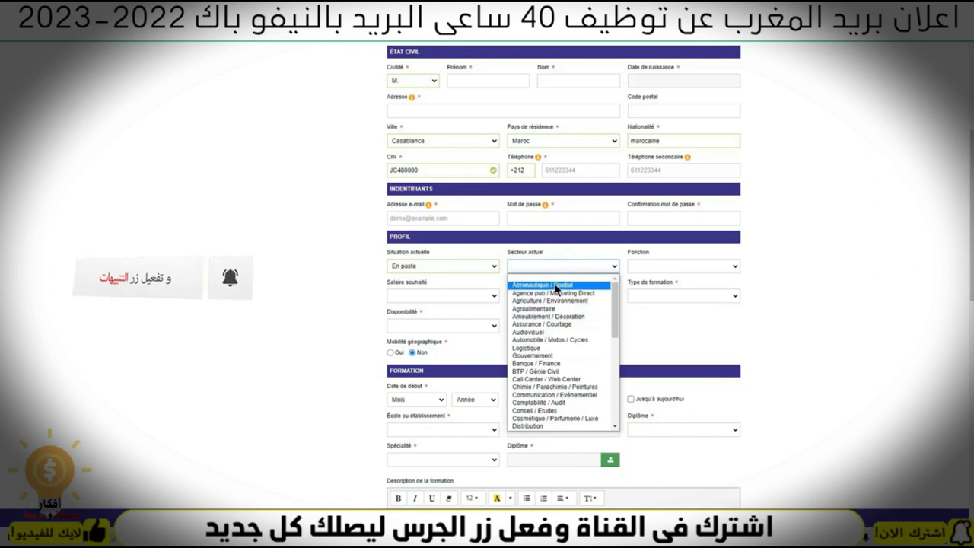
scroll(555, 305, "down", 5)
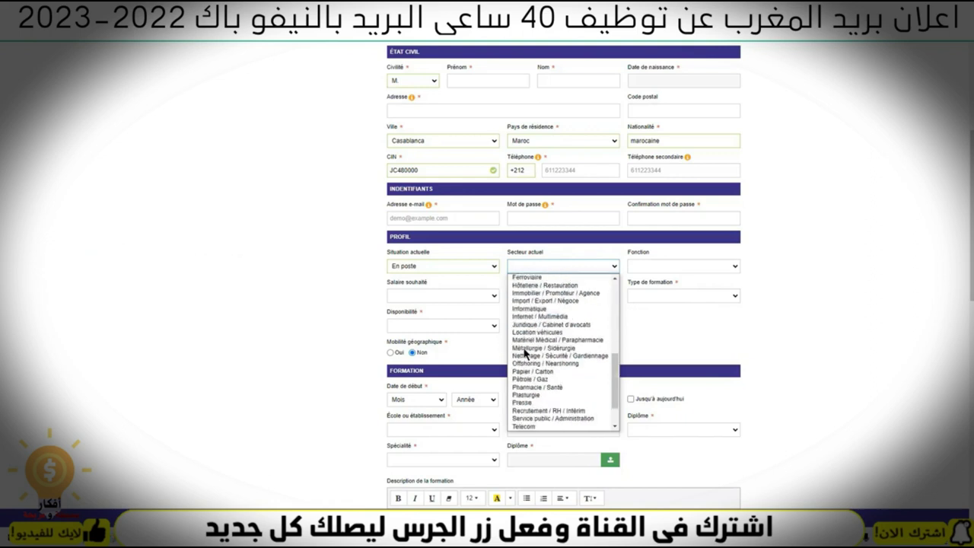
left_click(536, 311)
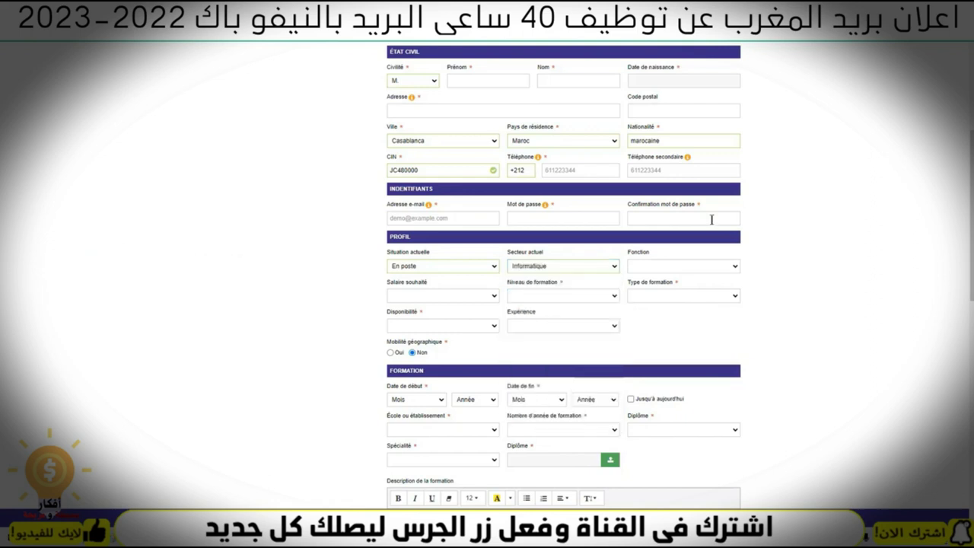
left_click(729, 268)
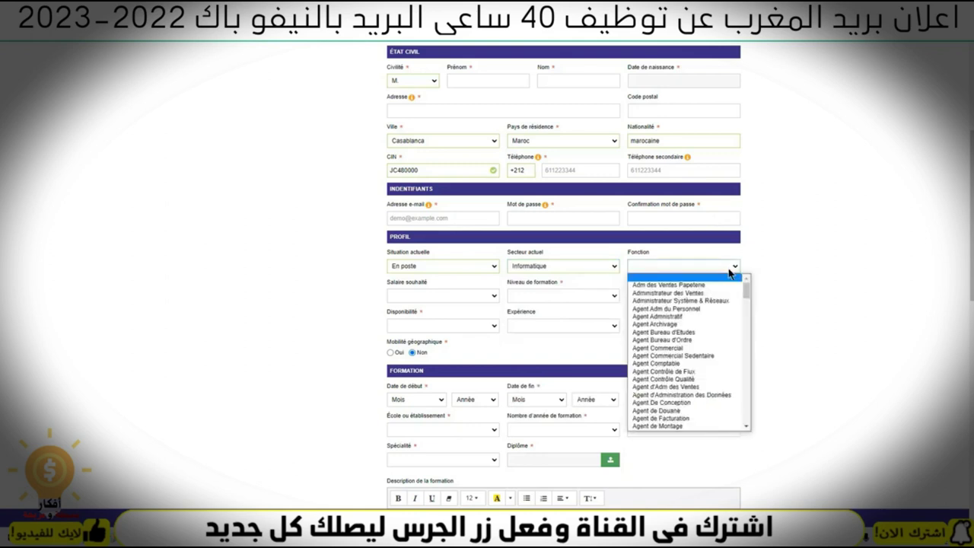
left_click(658, 349)
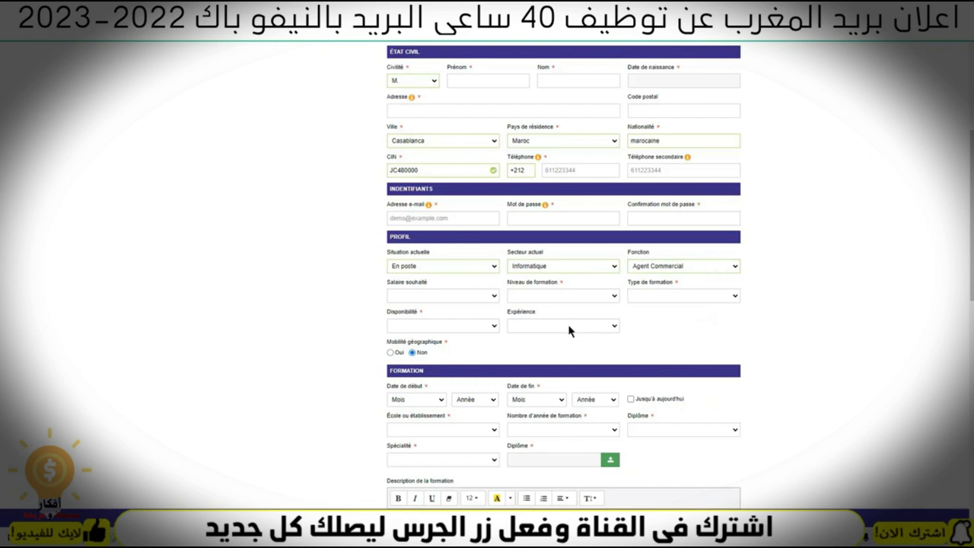
left_click(493, 298)
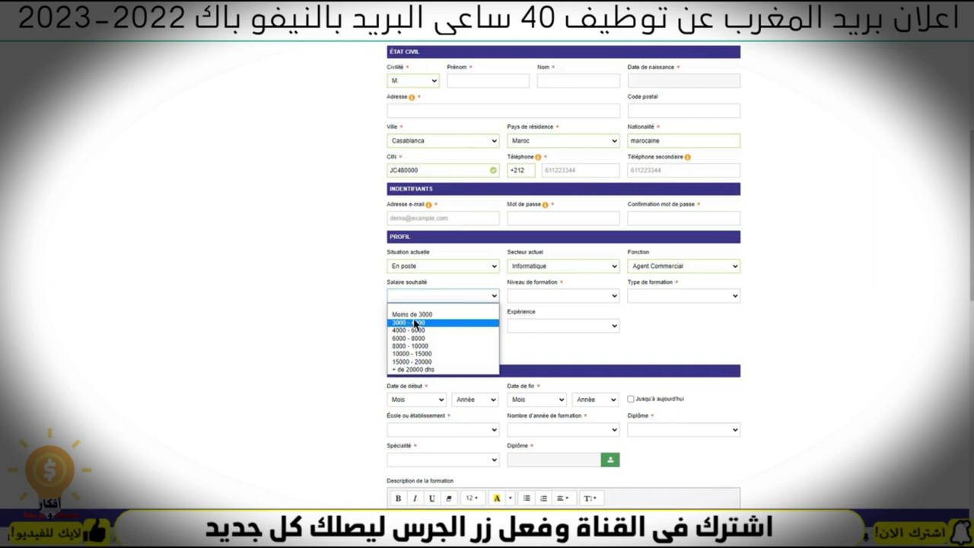
left_click(551, 297)
left_click(551, 297)
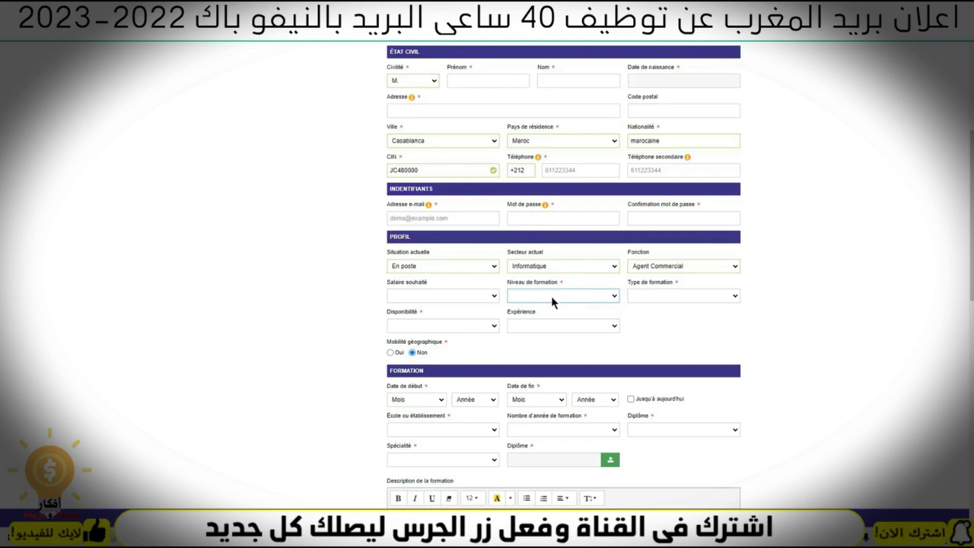
Set the profile's education level to Niveau Bac and the type of education to Collège/lycée
left_click(528, 298)
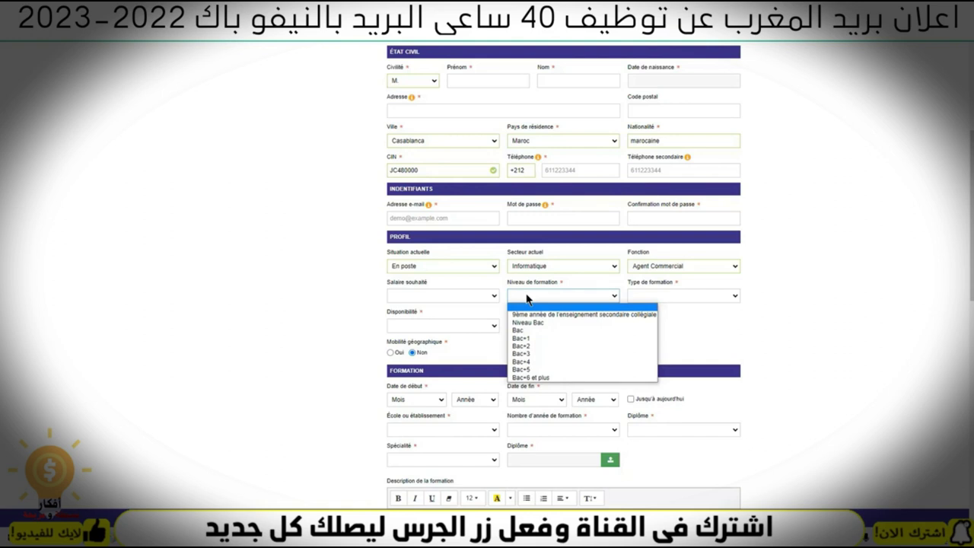
left_click(525, 323)
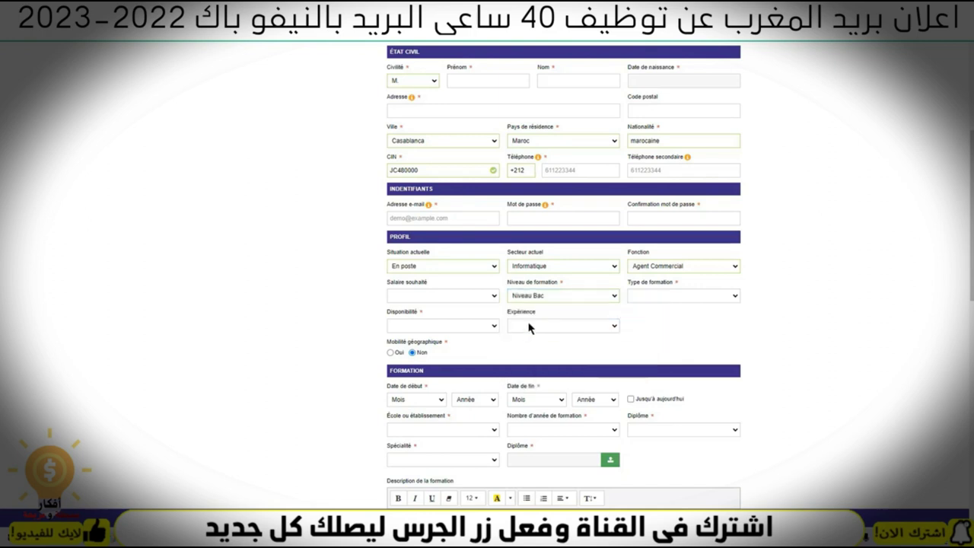
left_click(545, 296)
left_click(558, 333)
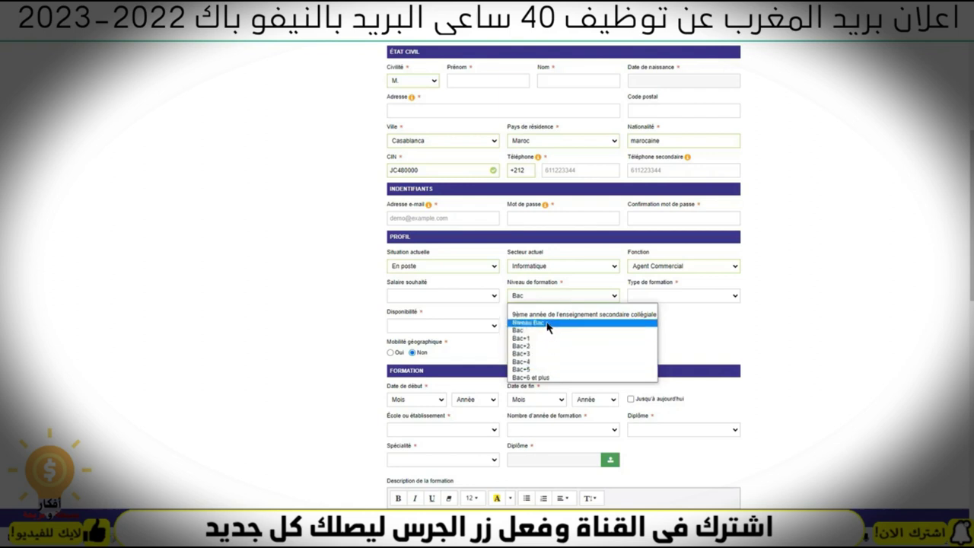
left_click(550, 324)
left_click(669, 295)
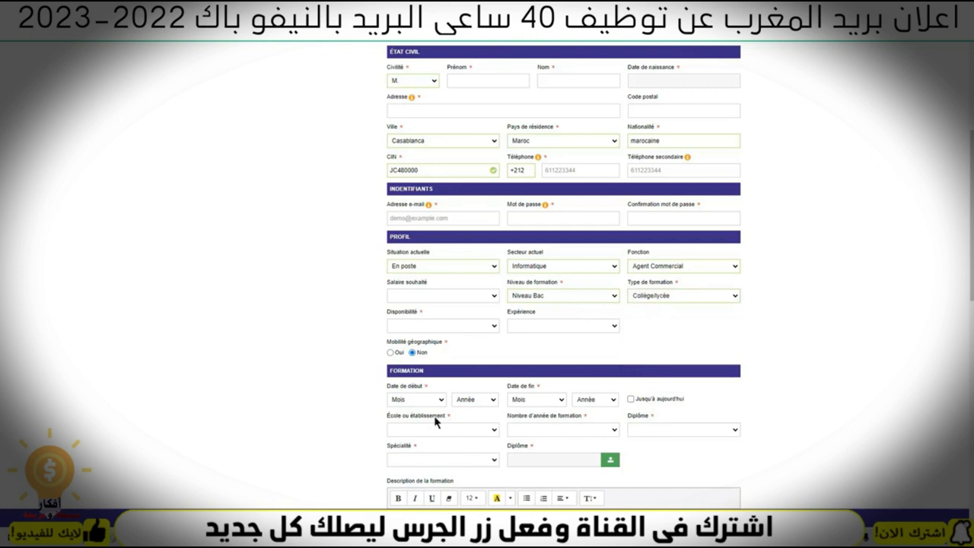
Set the profile's availability to Immédiate, experience to De 1 mois à 6 mois and geographic mobility to Oui
left_click(427, 327)
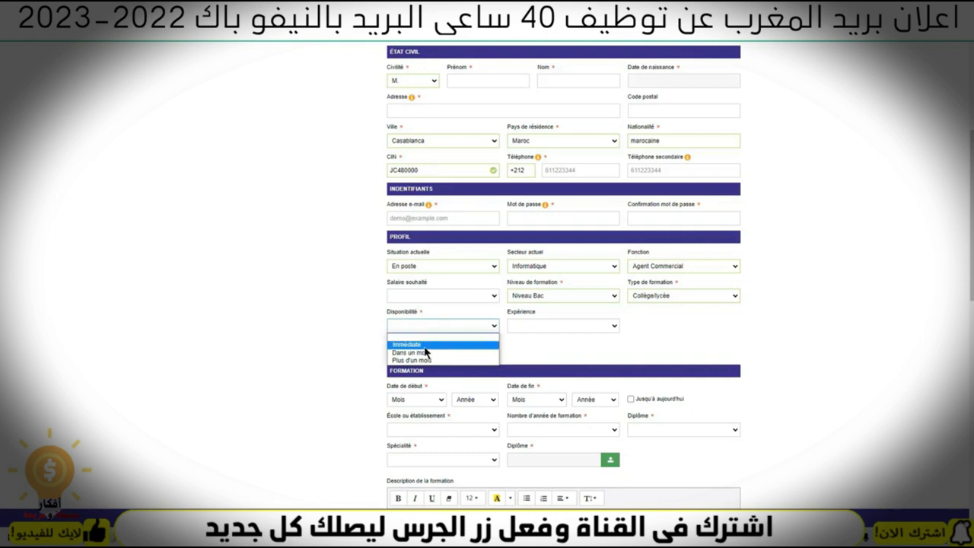
left_click(426, 344)
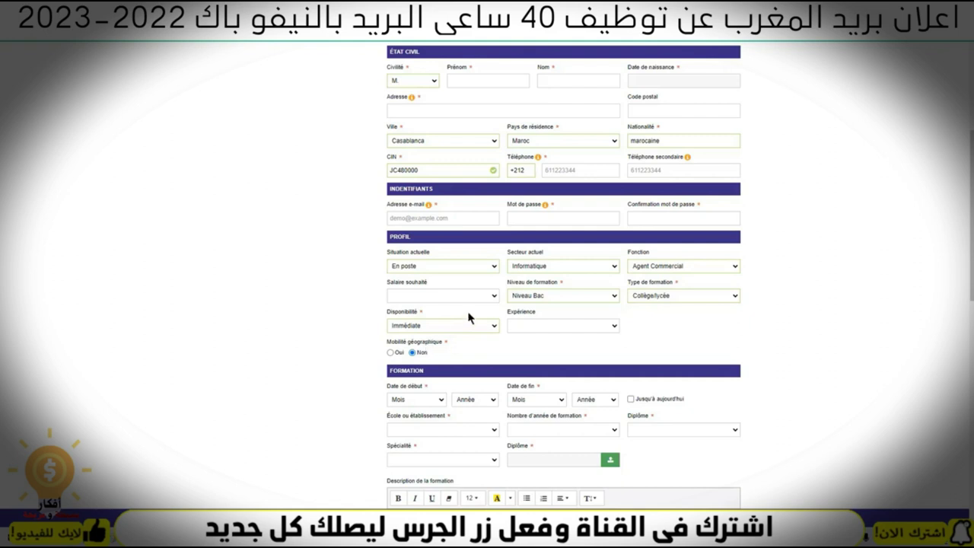
left_click(564, 328)
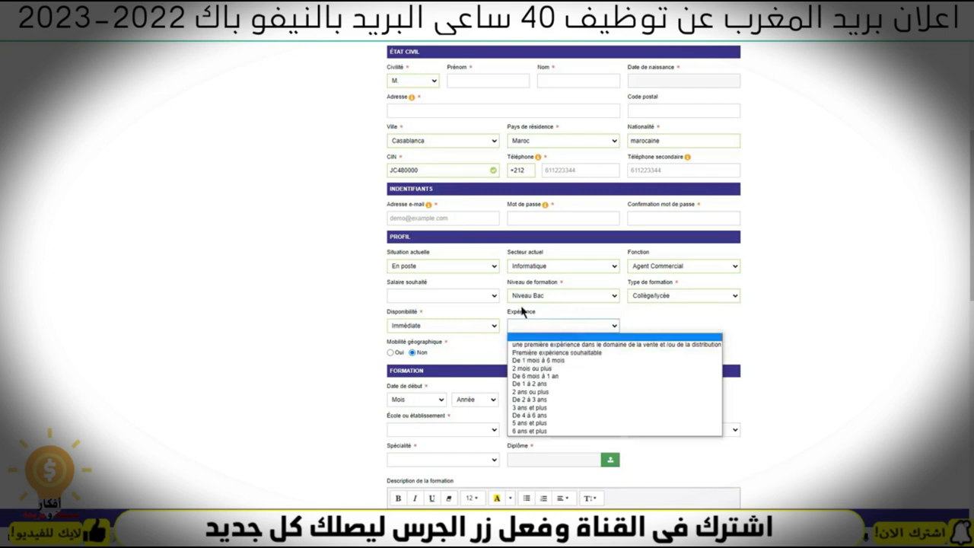
left_click(427, 268)
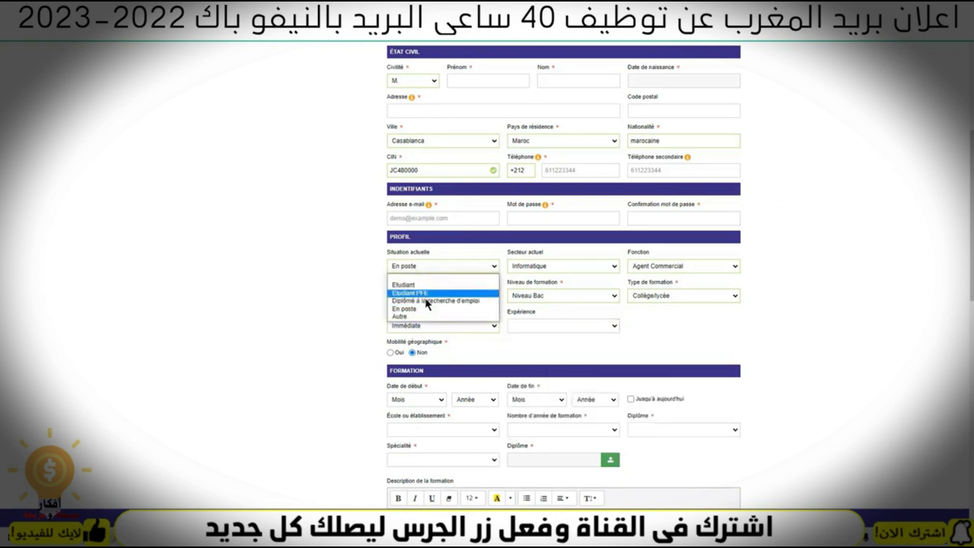
left_click(531, 329)
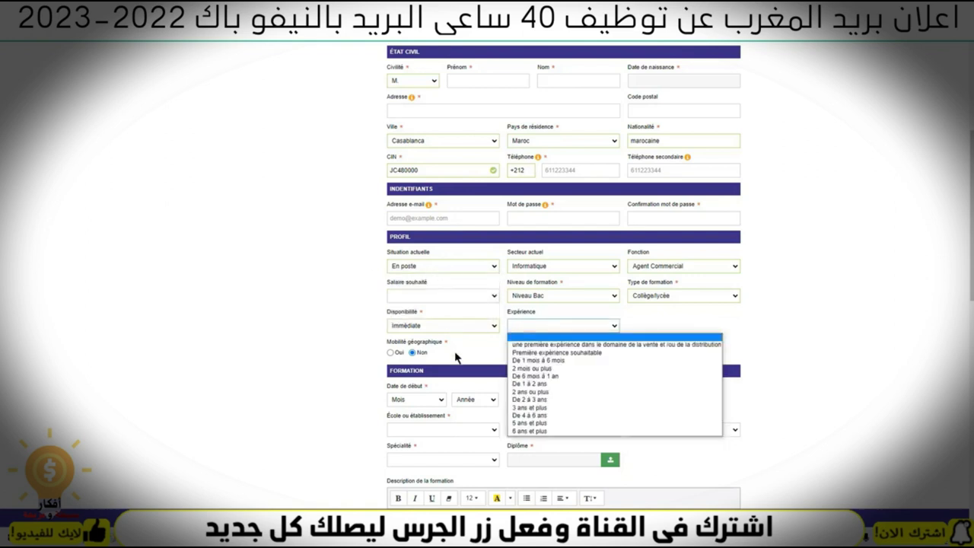
left_click(547, 361)
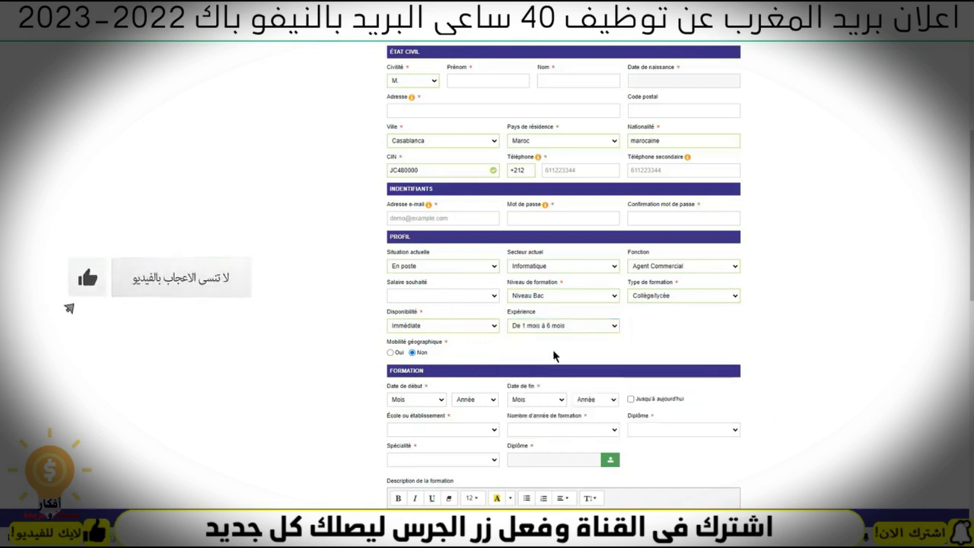
left_click(391, 353)
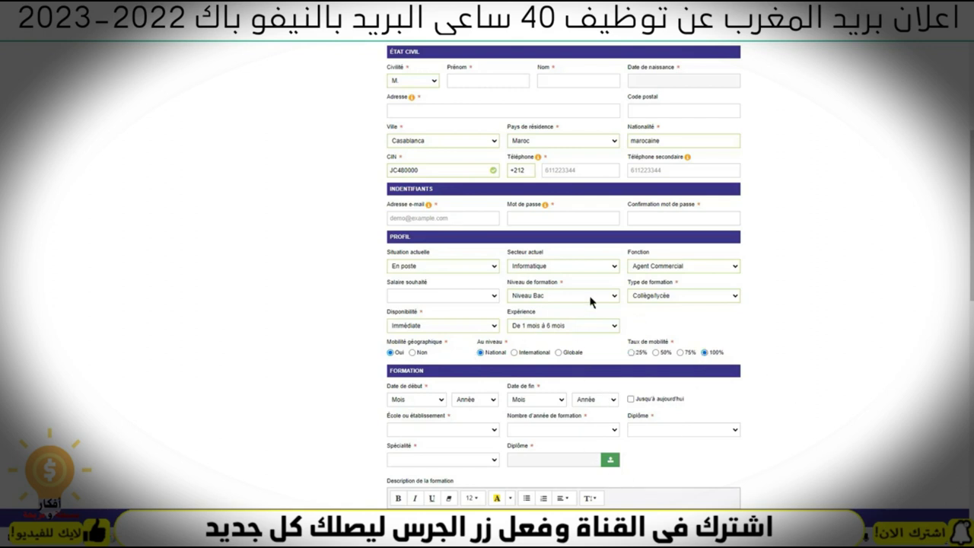
Set the start date in the education section to 01 - Janvier 2019
scroll(545, 325, "down", 2)
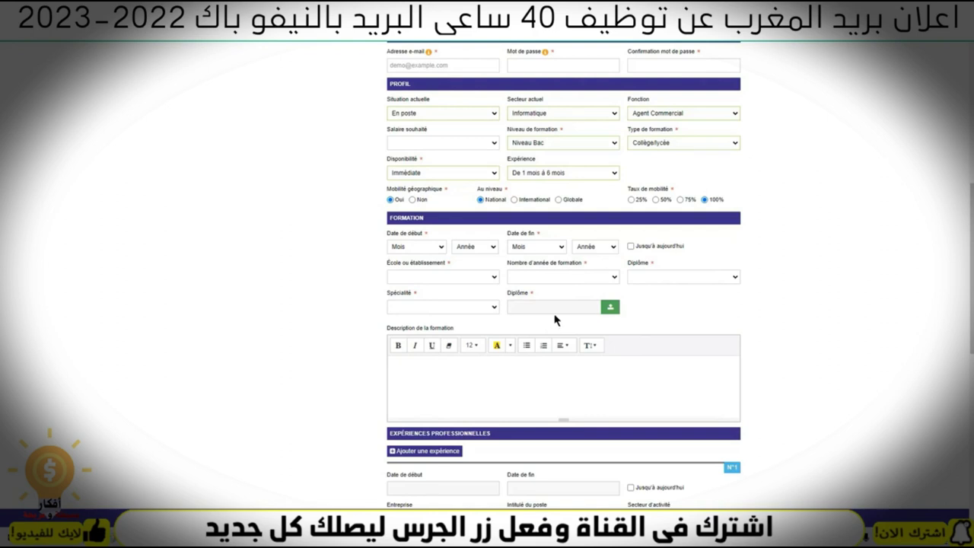
left_click(434, 247)
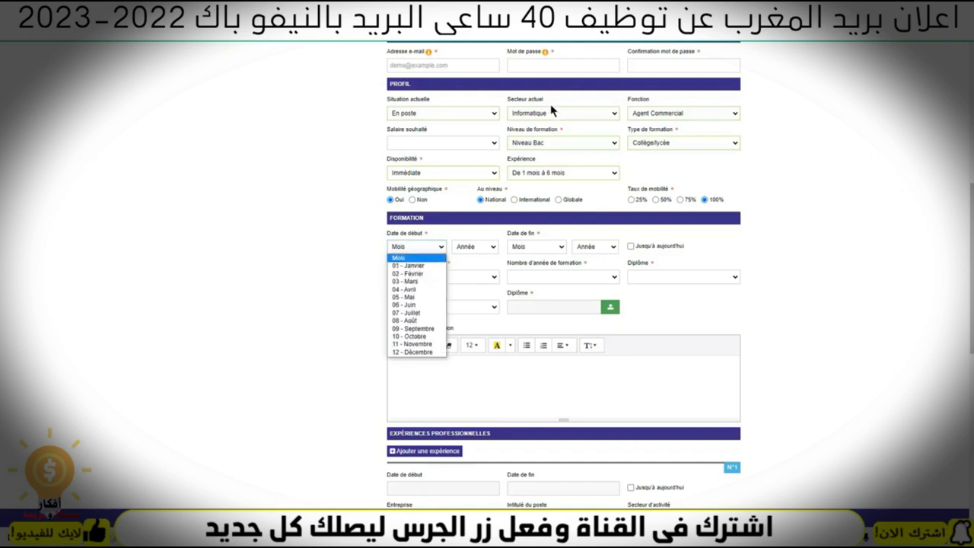
left_click(409, 267)
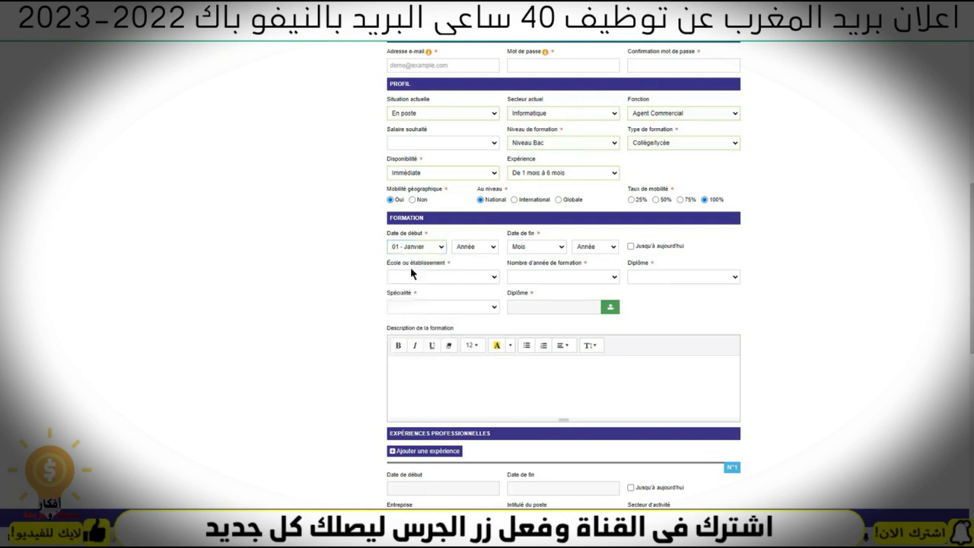
left_click(475, 250)
left_click(478, 290)
Set the end date in the education section to 01 - Janvier 2021
left_click(536, 251)
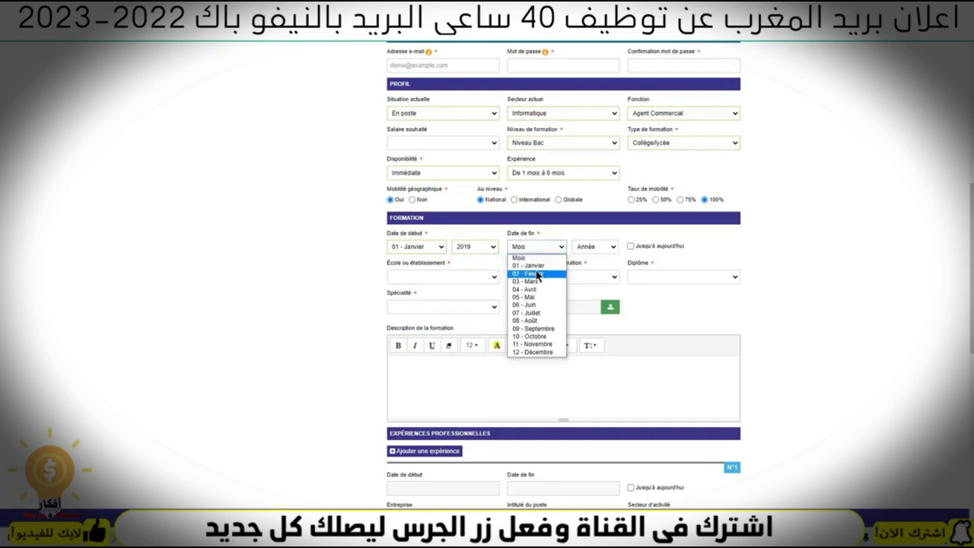
left_click(536, 266)
left_click(600, 253)
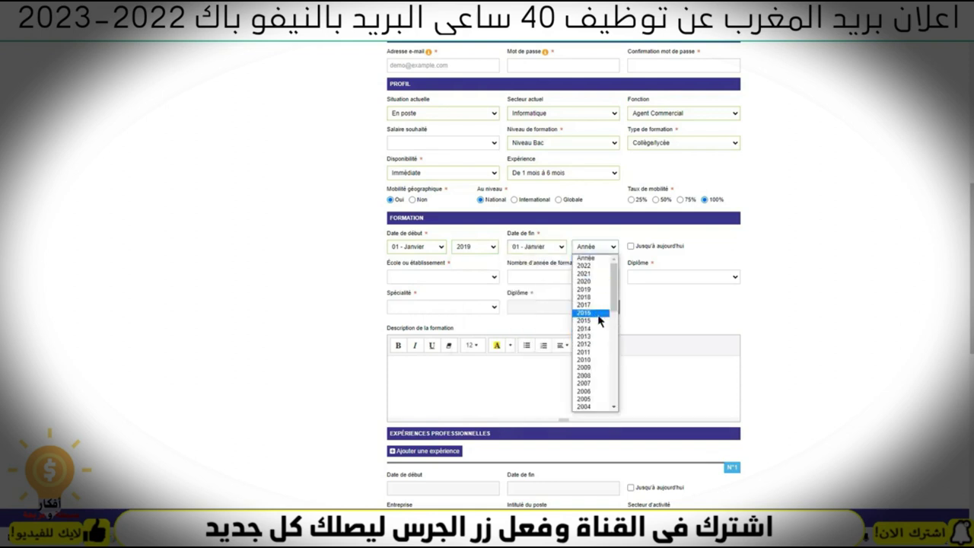
left_click(604, 276)
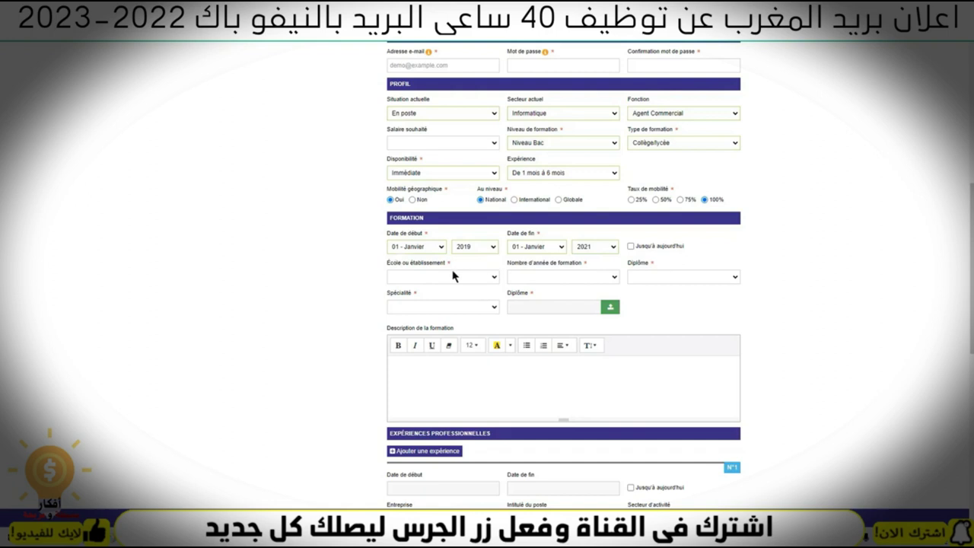
Change the profile's current situation to Etudiant and the education start year to 2022
left_click(414, 114)
left_click(421, 136)
left_click(487, 248)
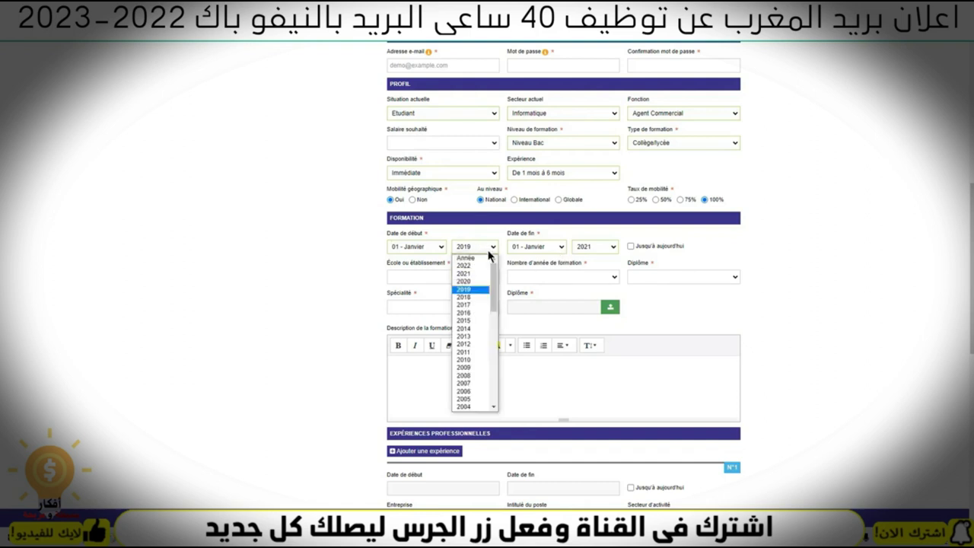
left_click(476, 266)
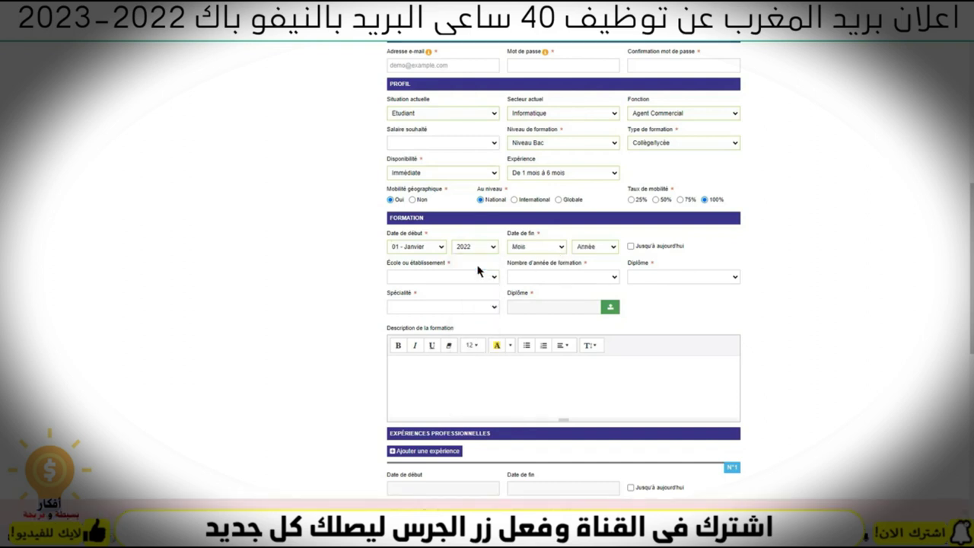
Change the profile's current situation to En poste and leave the education section's Jusqu'à aujourd'hui option cleared
left_click(631, 246)
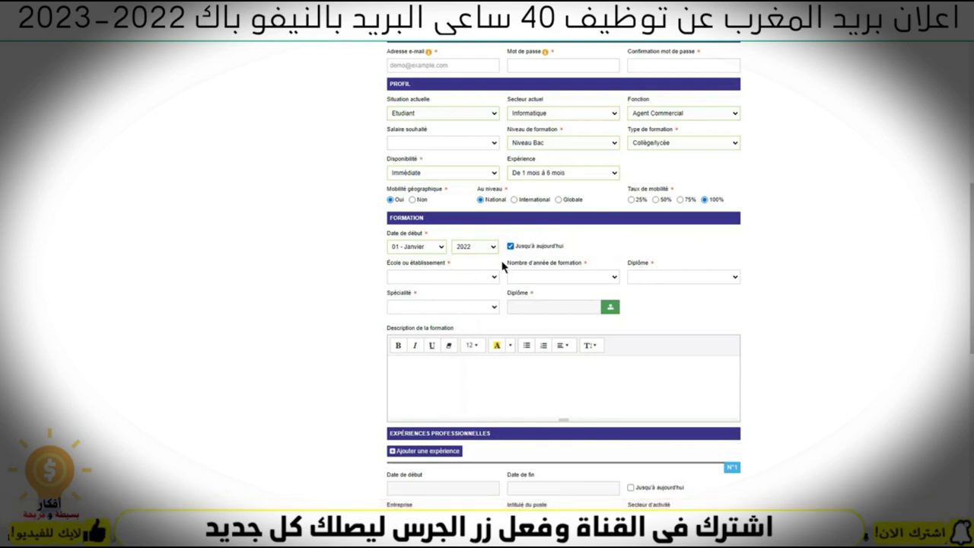
left_click(468, 117)
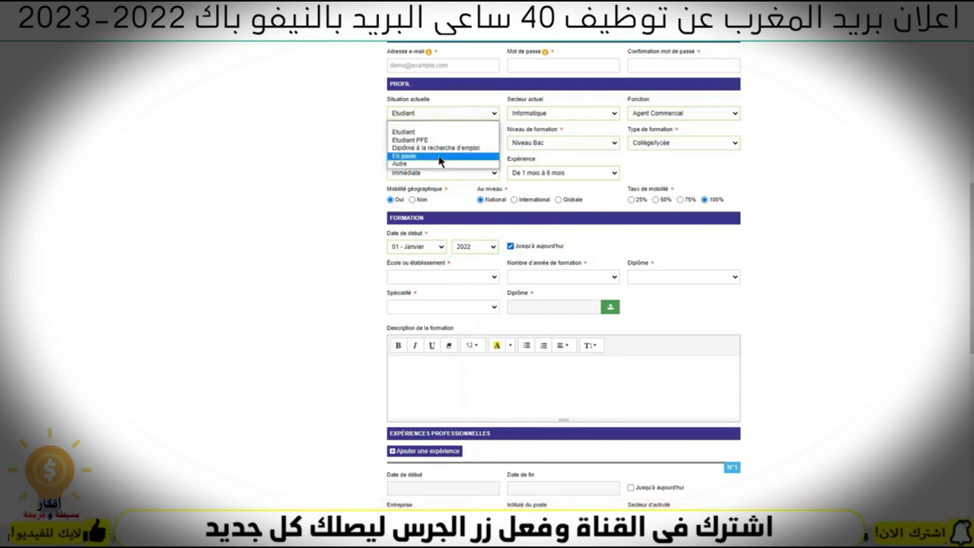
left_click(443, 161)
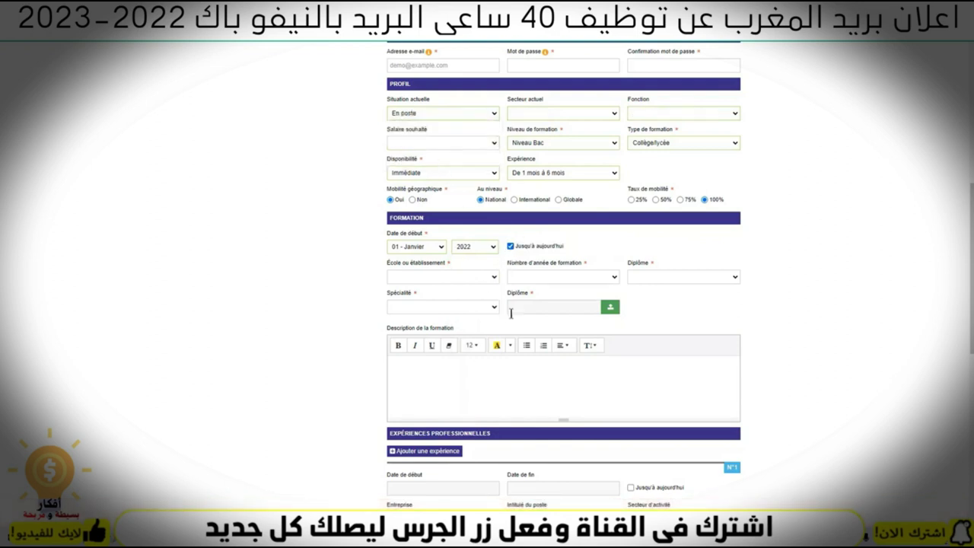
left_click(510, 246)
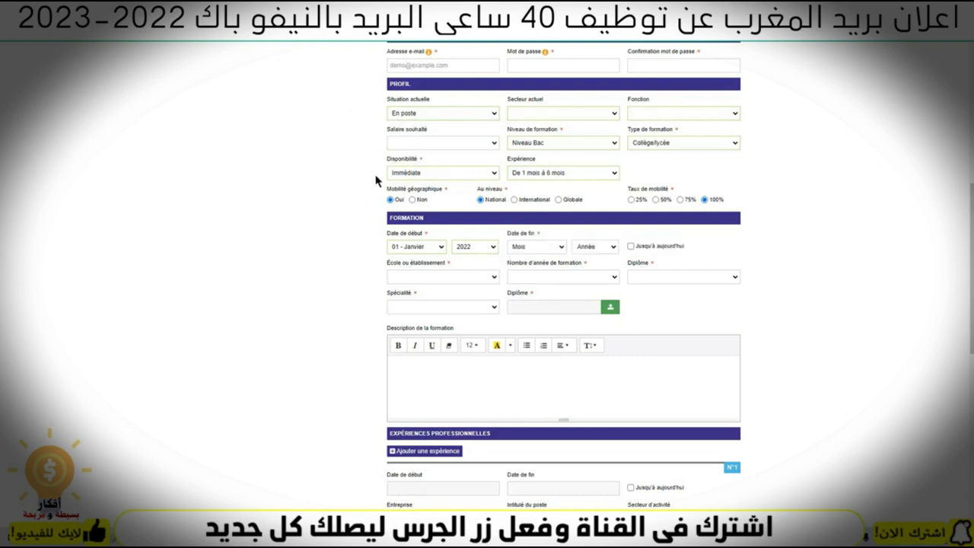
Set the education start year to 2019 and the education end date to 01 - Janvier 2021
left_click(527, 246)
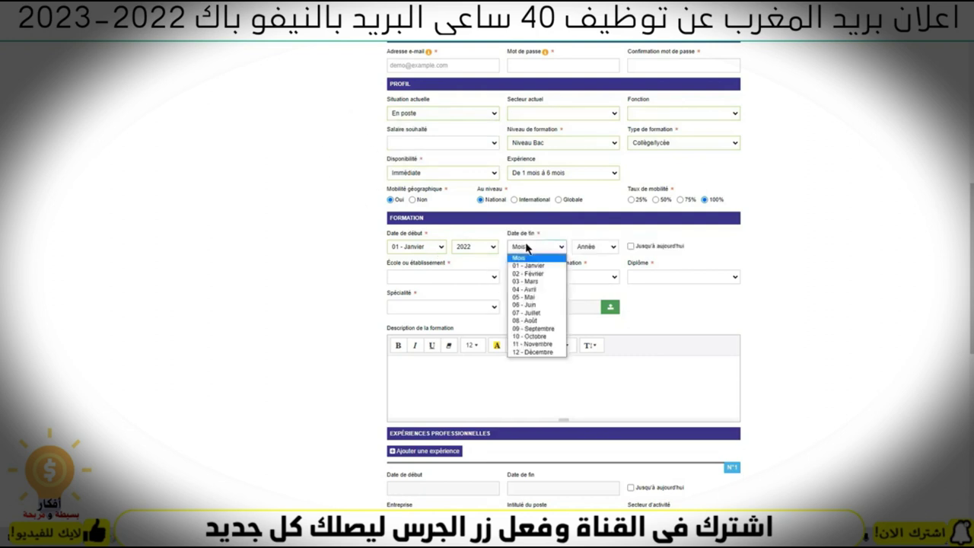
left_click(529, 265)
left_click(596, 247)
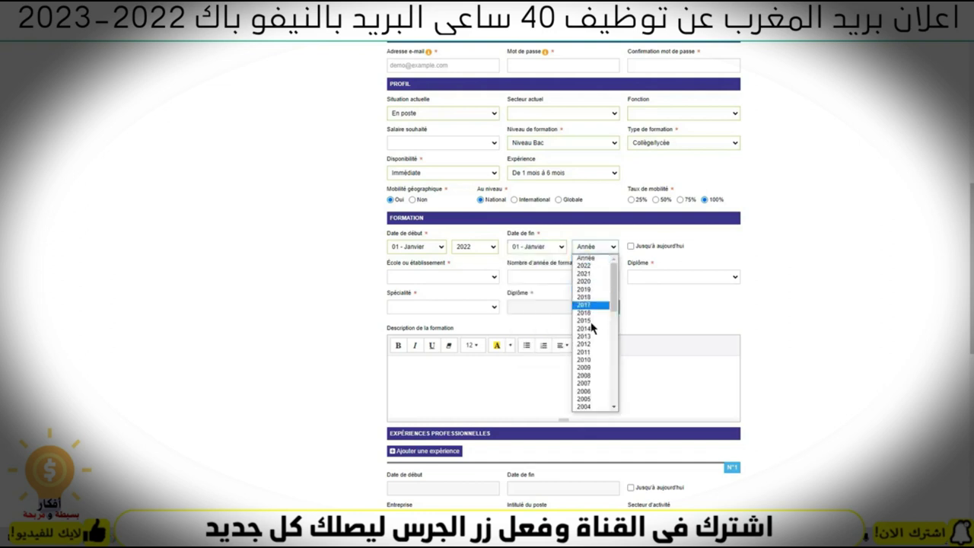
left_click(474, 246)
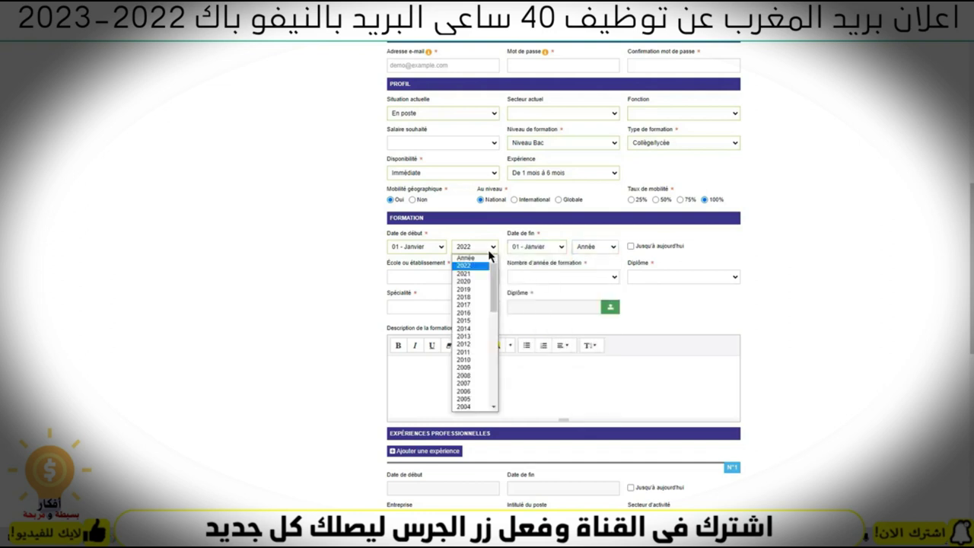
left_click(478, 294)
left_click(600, 249)
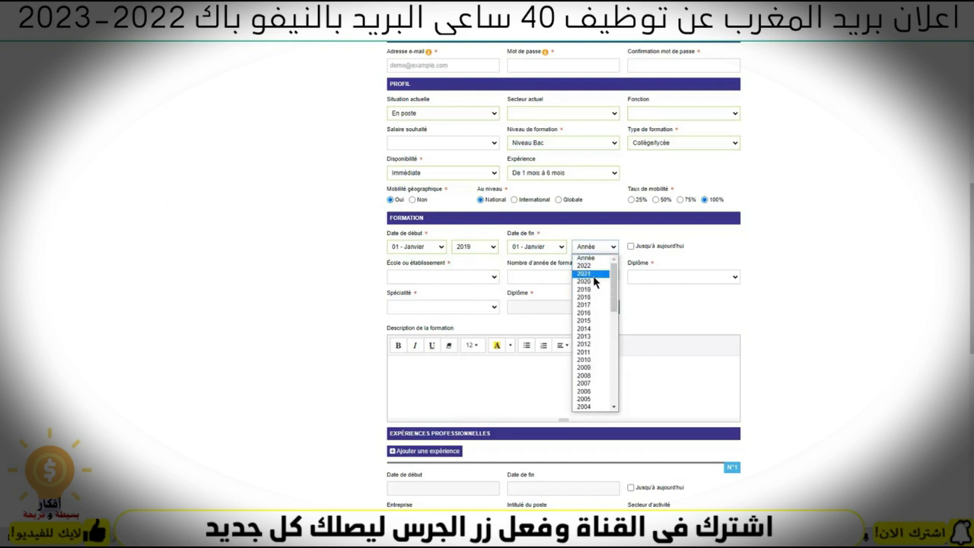
left_click(588, 273)
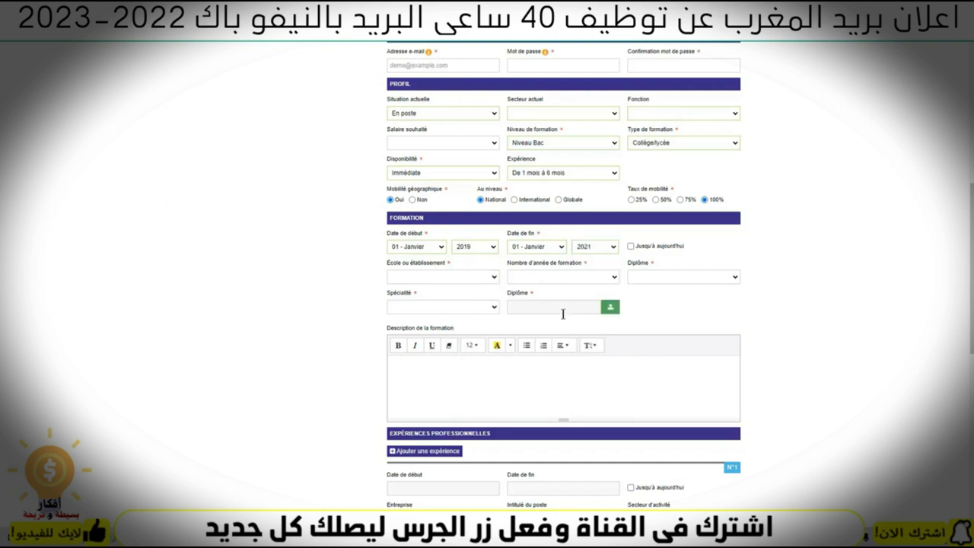
Choose ISTA as the school or establishment in the education section
left_click(477, 281)
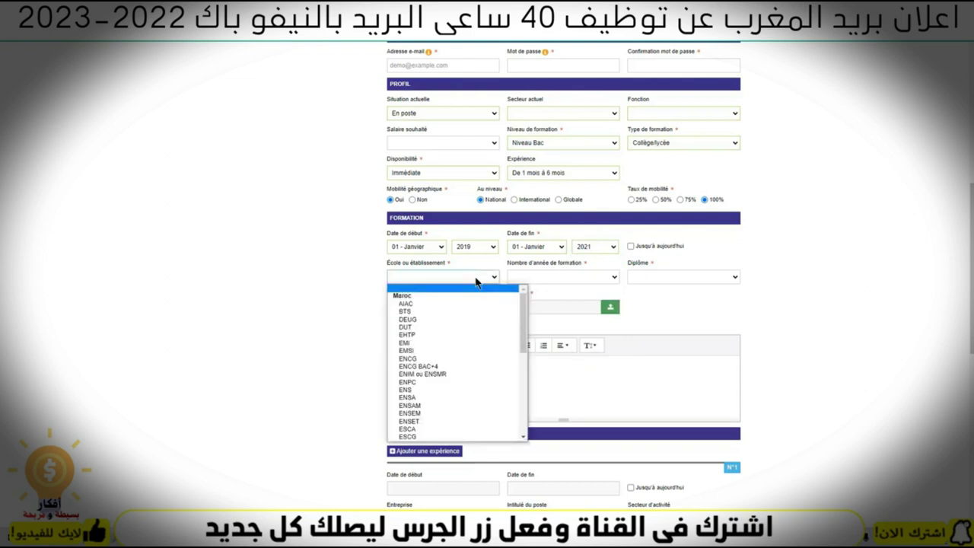
scroll(443, 396, "down", 5)
scroll(444, 397, "up", 5)
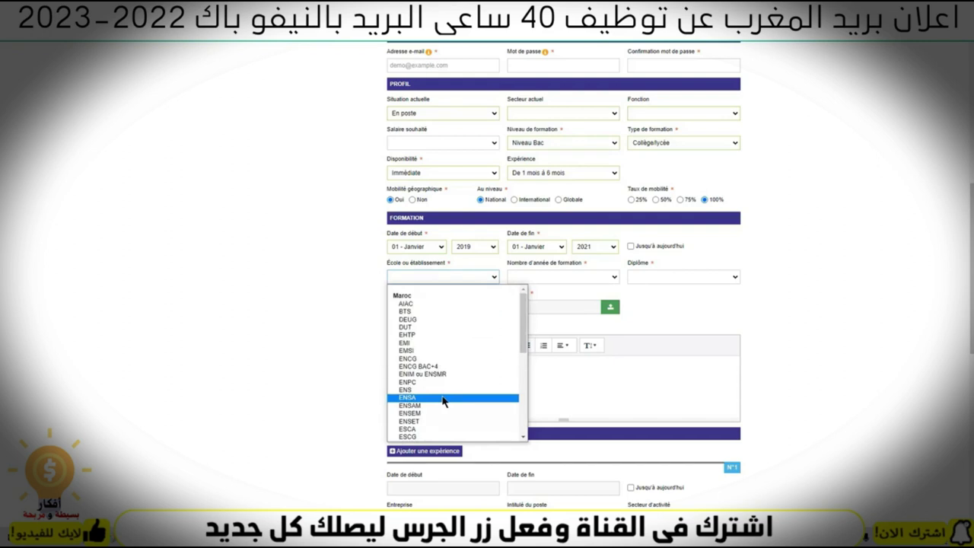
scroll(472, 327, "down", 5)
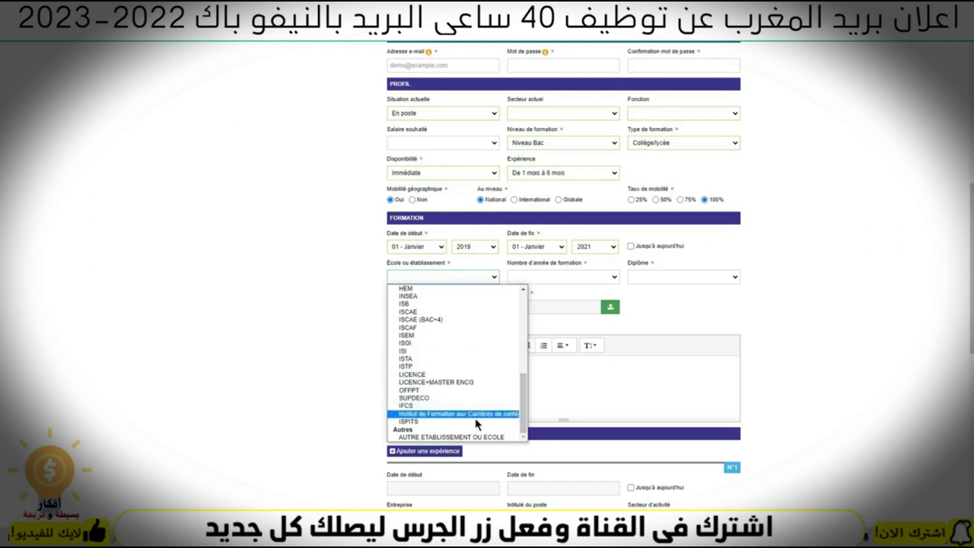
left_click(439, 358)
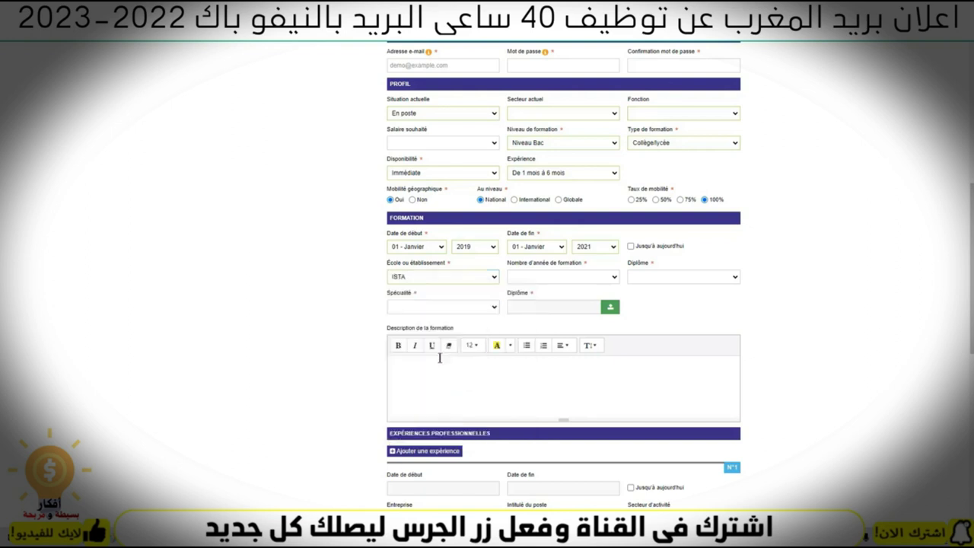
Set the number of years of education to Bac and the diploma type to LICENCE
left_click(560, 276)
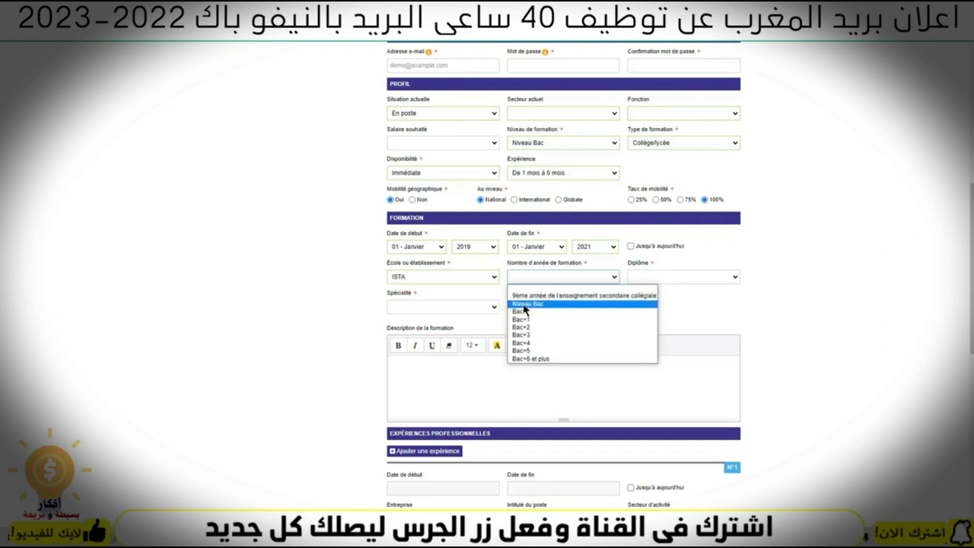
left_click(525, 312)
left_click(659, 278)
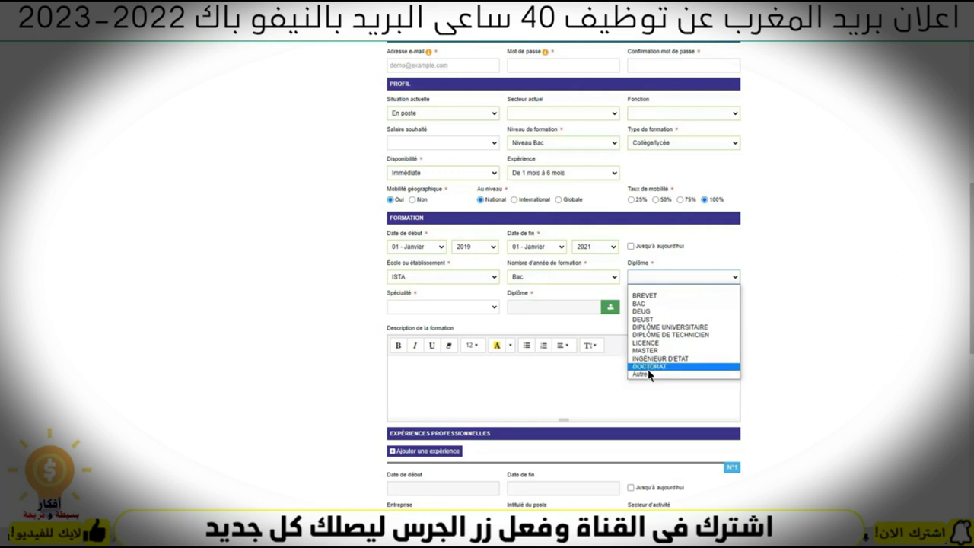
left_click(689, 344)
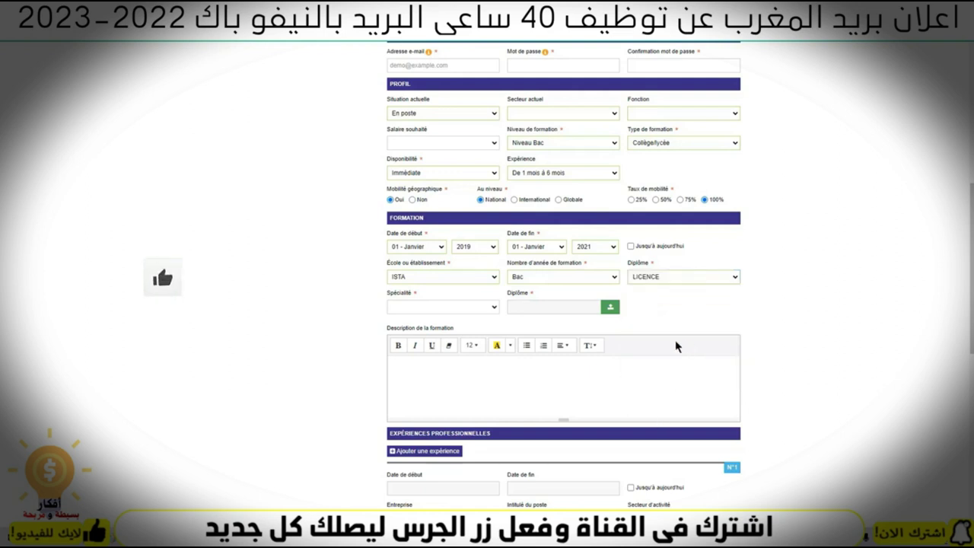
Set the education speciality to Big data & cloud computing, and open the diploma file chooser and dismiss it without choosing a file
left_click(473, 308)
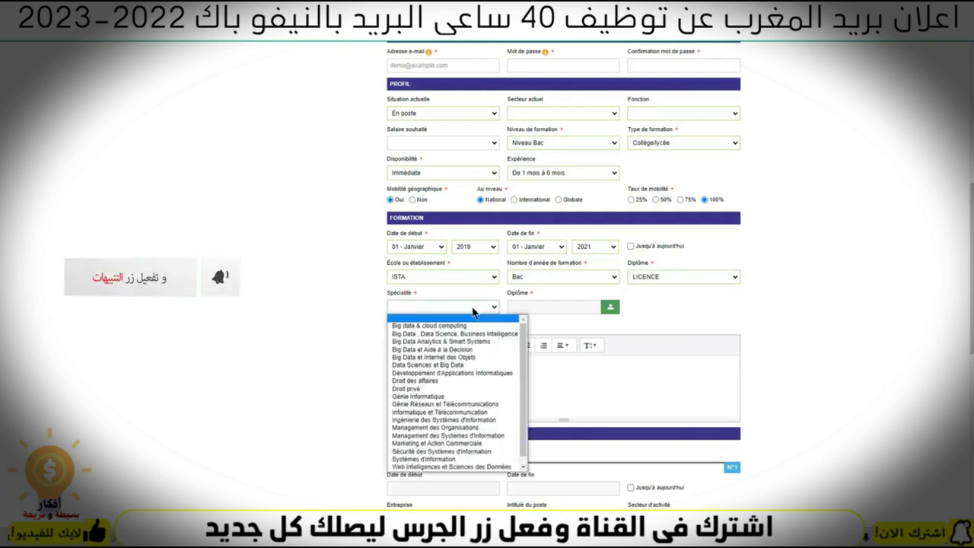
scroll(438, 426, "down", 1)
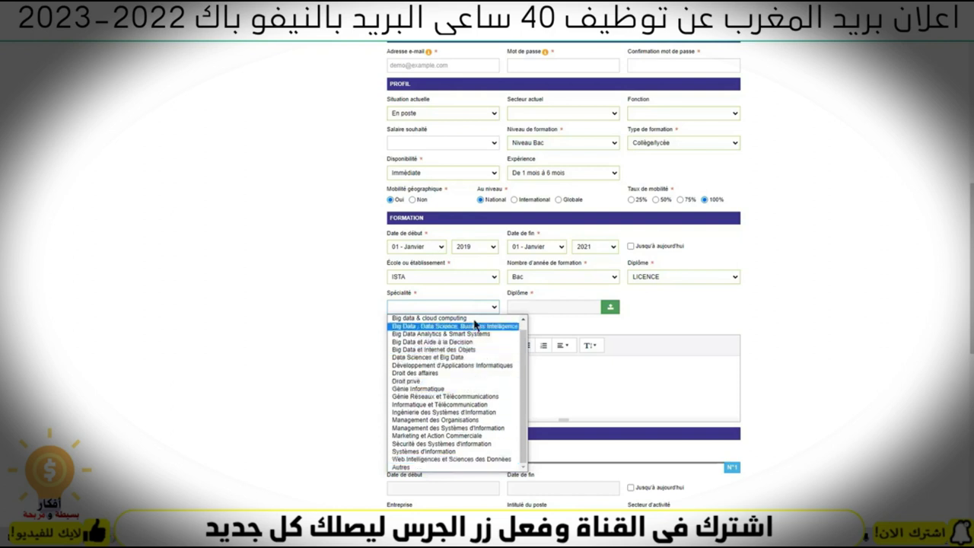
scroll(440, 447, "up", 1)
left_click(451, 327)
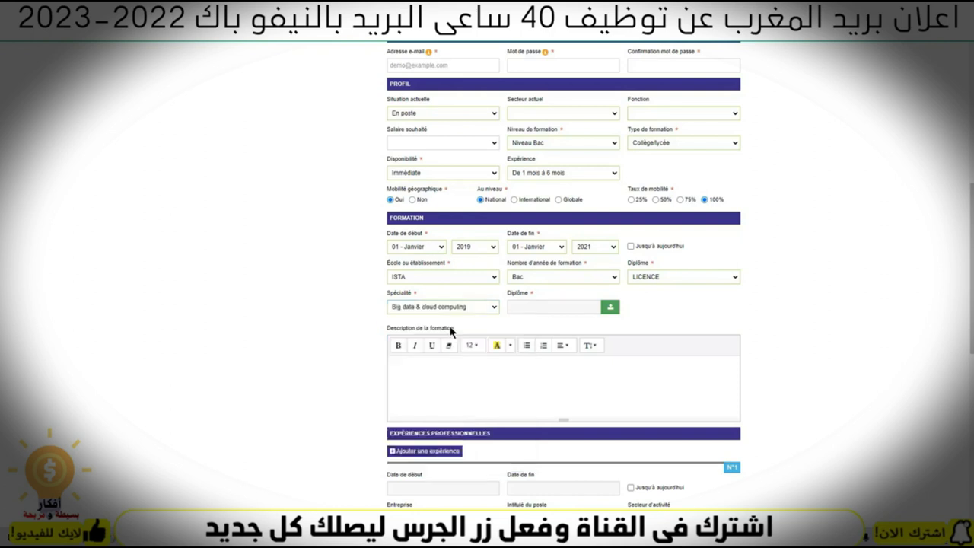
left_click(609, 309)
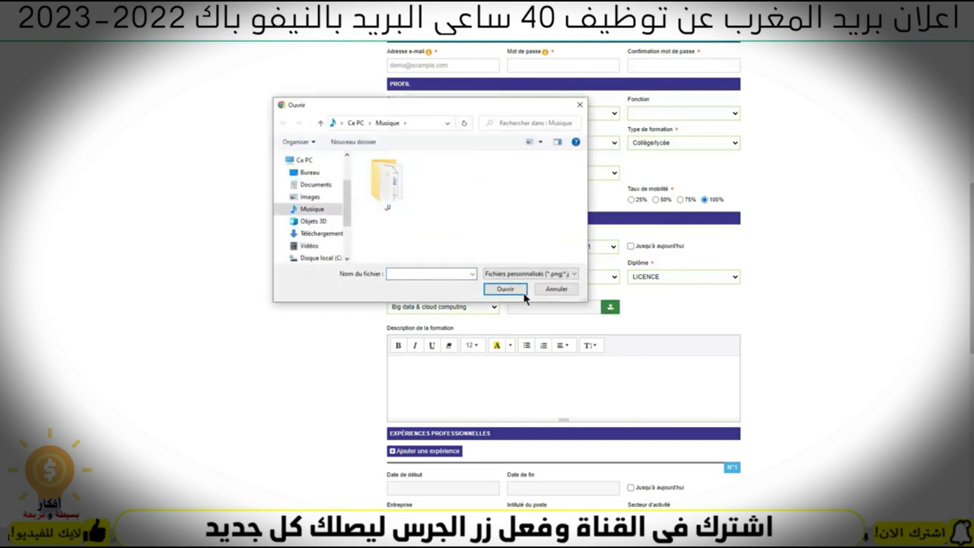
left_click(557, 288)
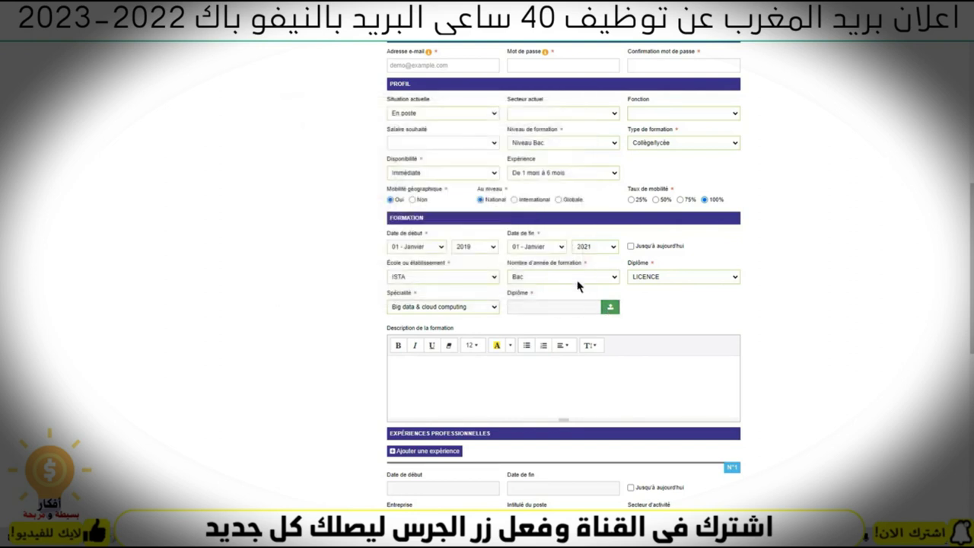
Set the first professional experience's start date to 07/04/2021 and its end date to 07/06/2022
scroll(500, 259, "down", 3)
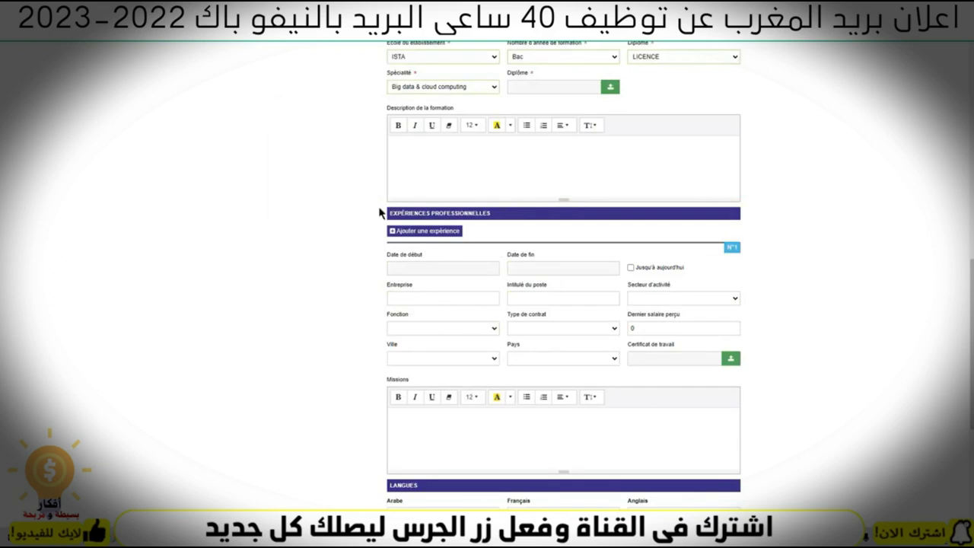
scroll(380, 212, "down", 2)
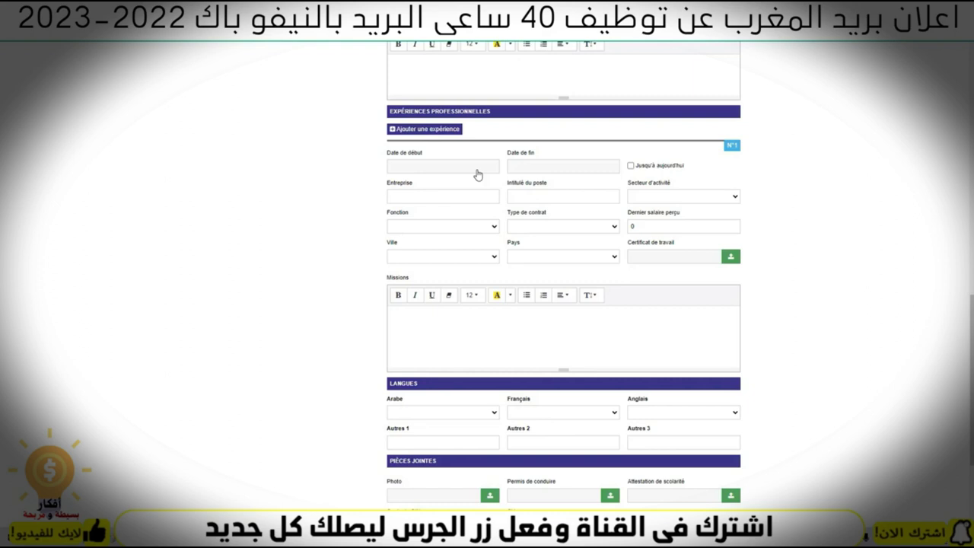
scroll(507, 307, "down", 3)
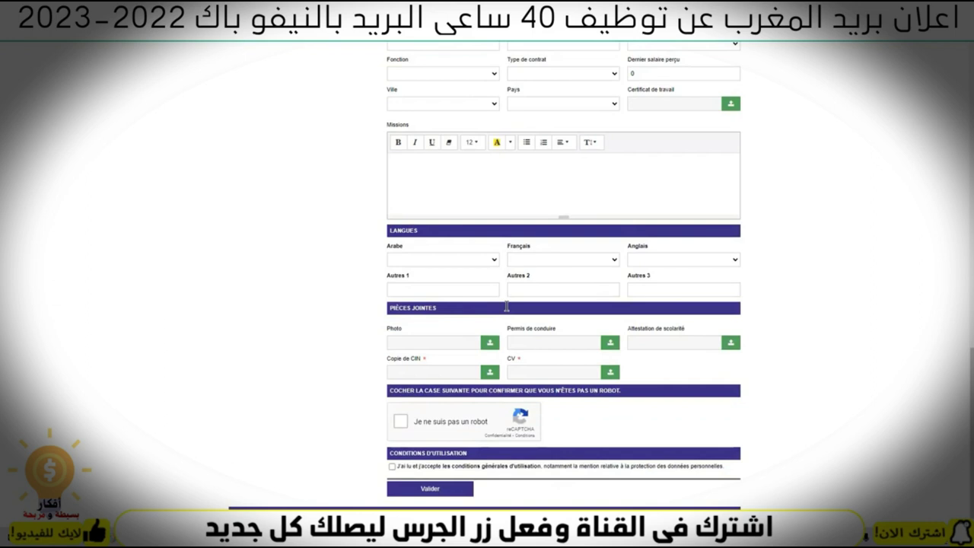
scroll(507, 307, "up", 4)
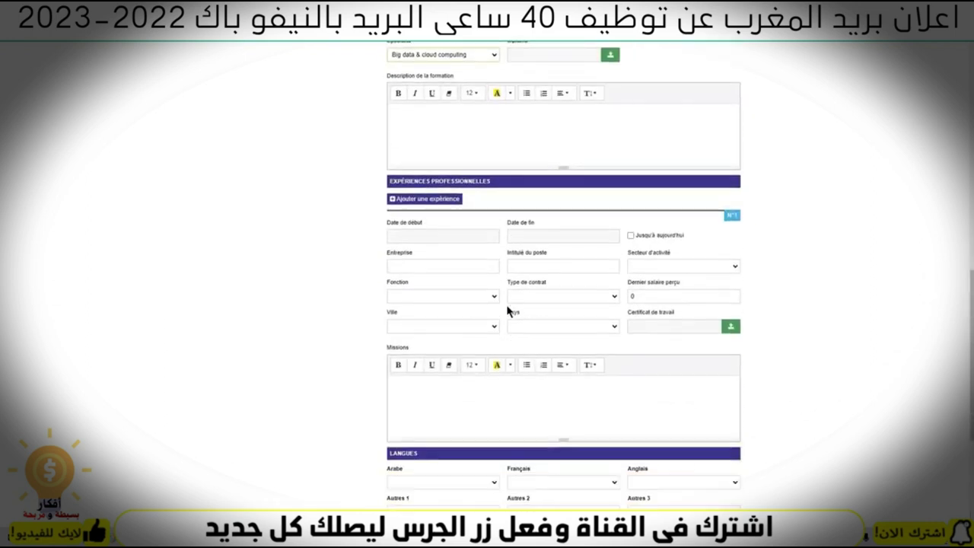
scroll(509, 310, "down", 1)
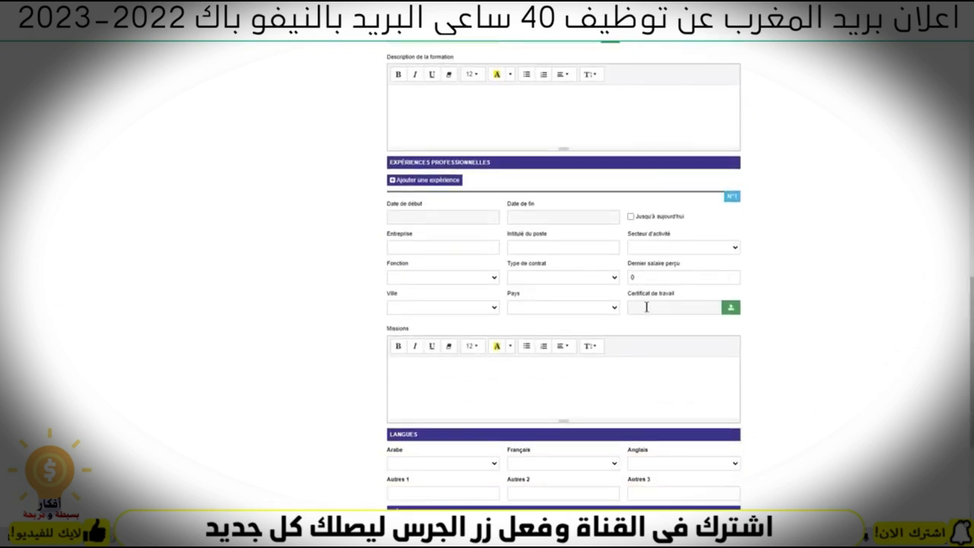
left_click(403, 220)
type("07/04/2021")
left_click(524, 219)
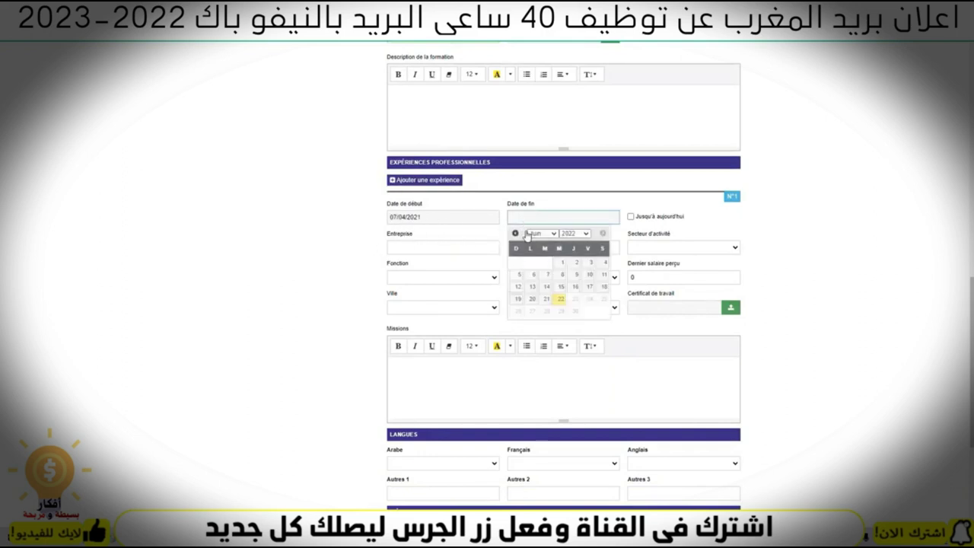
left_click(548, 275)
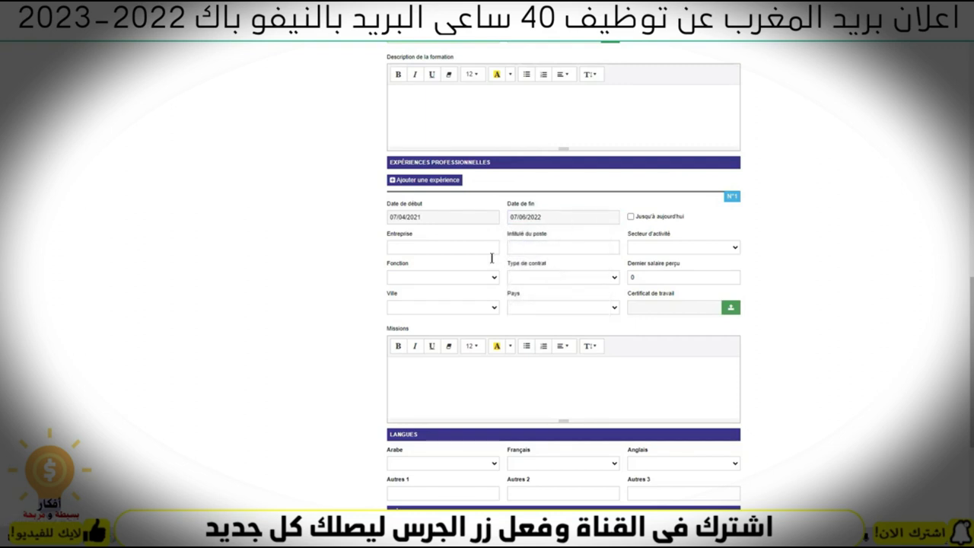
Leave the experience's company and job title blank and set its activity sector to Agence pub / Marketing Direct
left_click(425, 244)
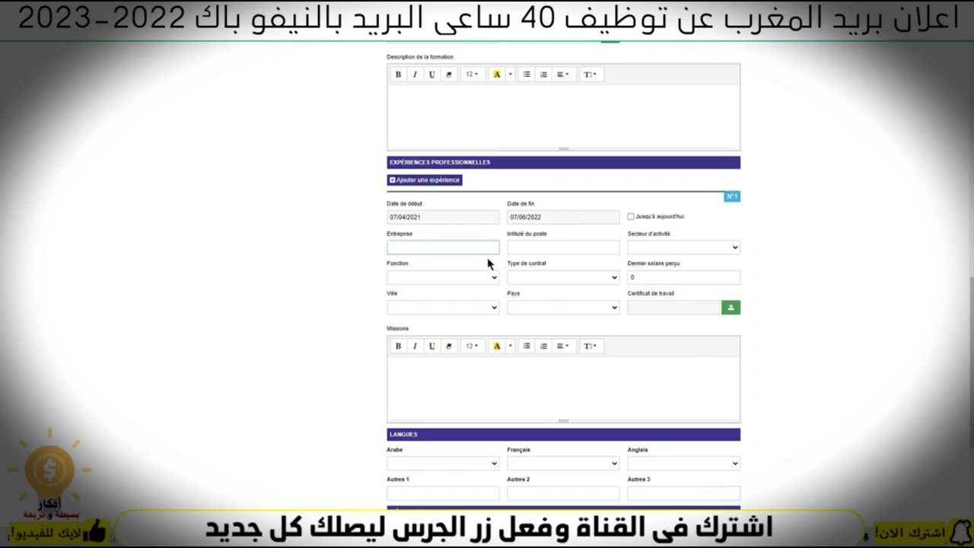
left_click(535, 247)
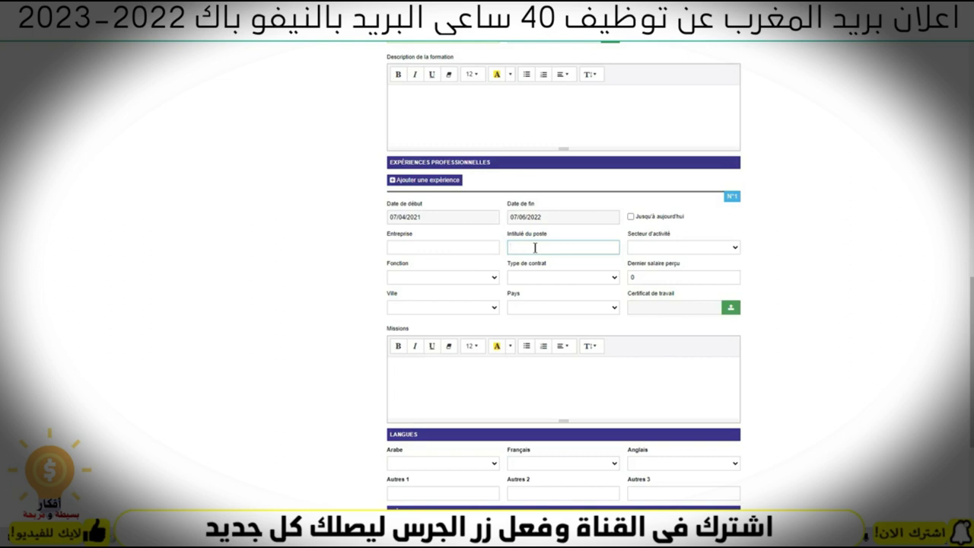
left_click(692, 248)
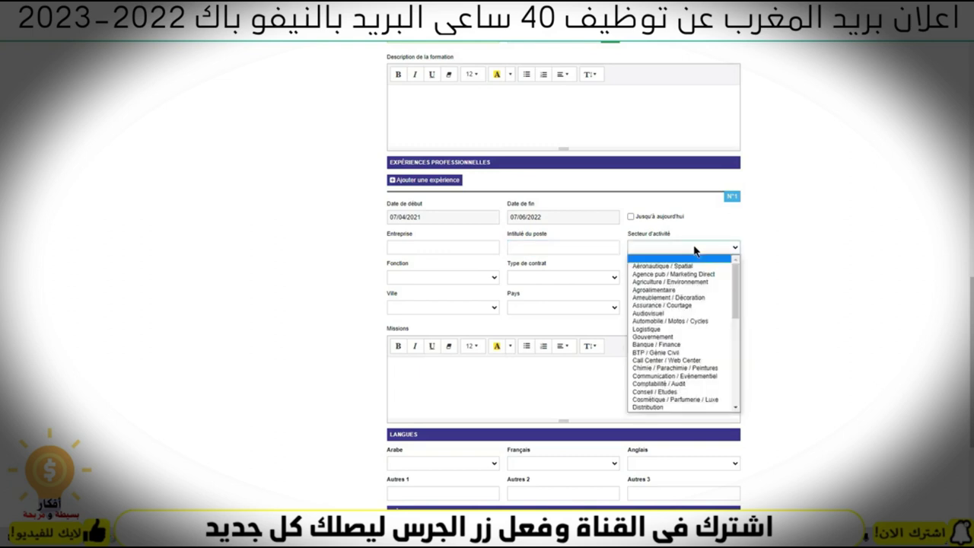
left_click(676, 274)
Set the experience's function to Agent Admnistratif and its contract type to CDD
left_click(426, 277)
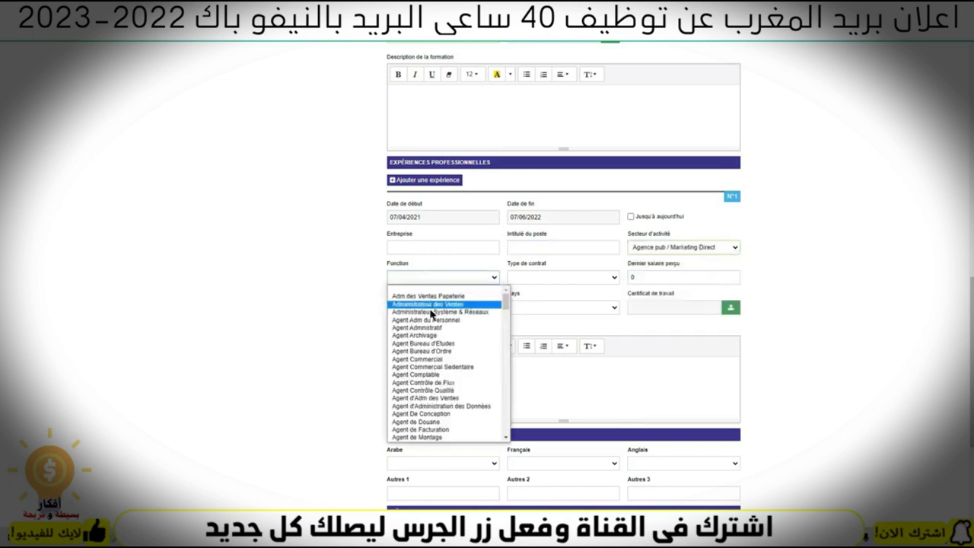
left_click(424, 328)
left_click(609, 279)
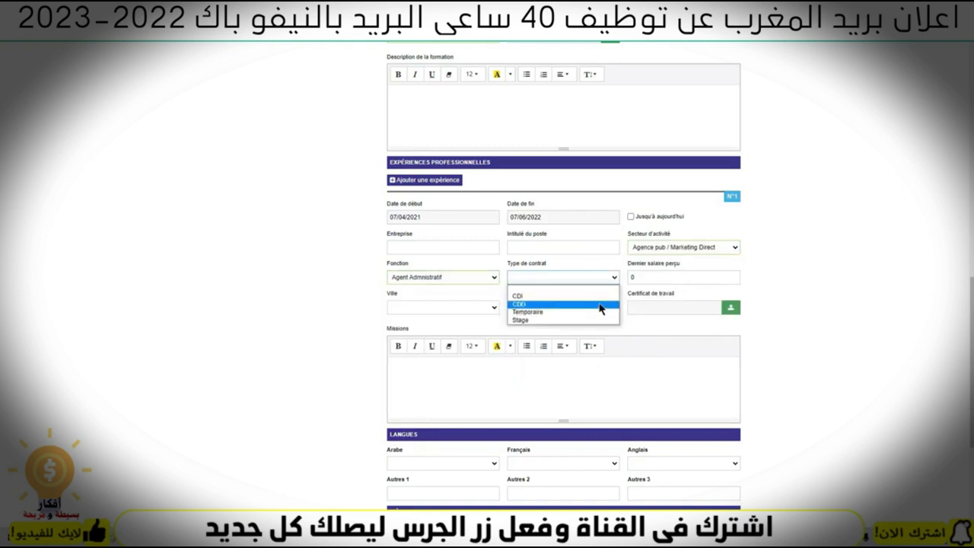
left_click(541, 304)
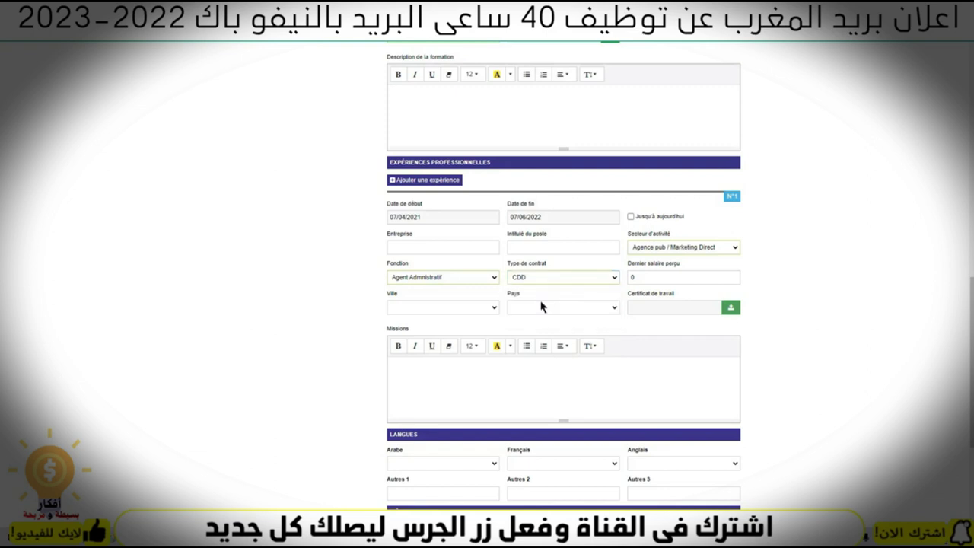
left_click(657, 277)
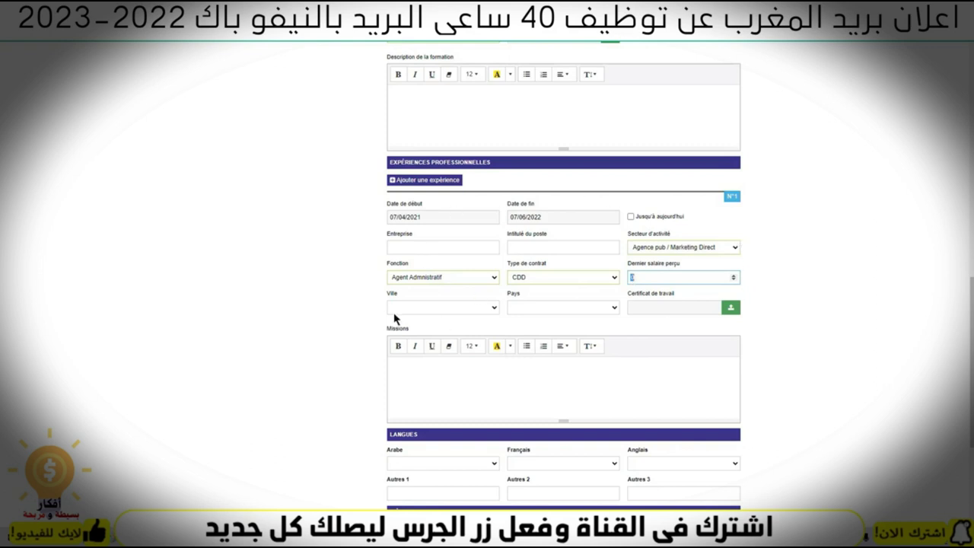
Set the first experience's city to Temara and country to Maroc, and dismiss the work certificate file chooser without choosing a file
left_click(417, 308)
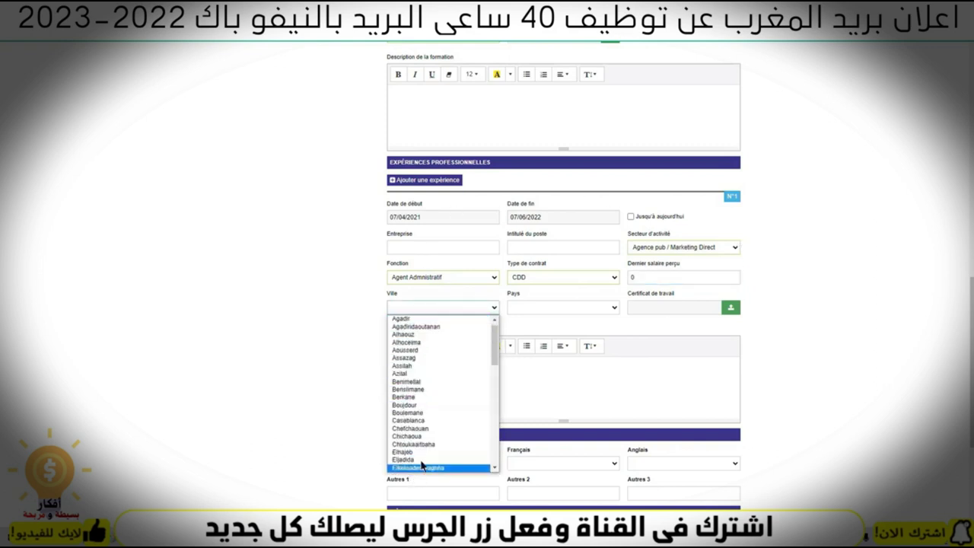
scroll(424, 448, "down", 10)
left_click(437, 376)
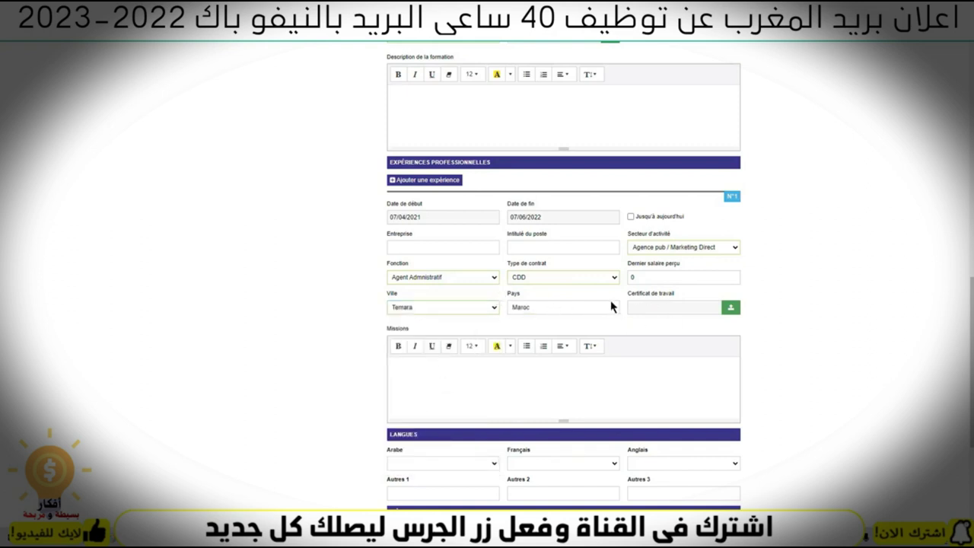
left_click(731, 308)
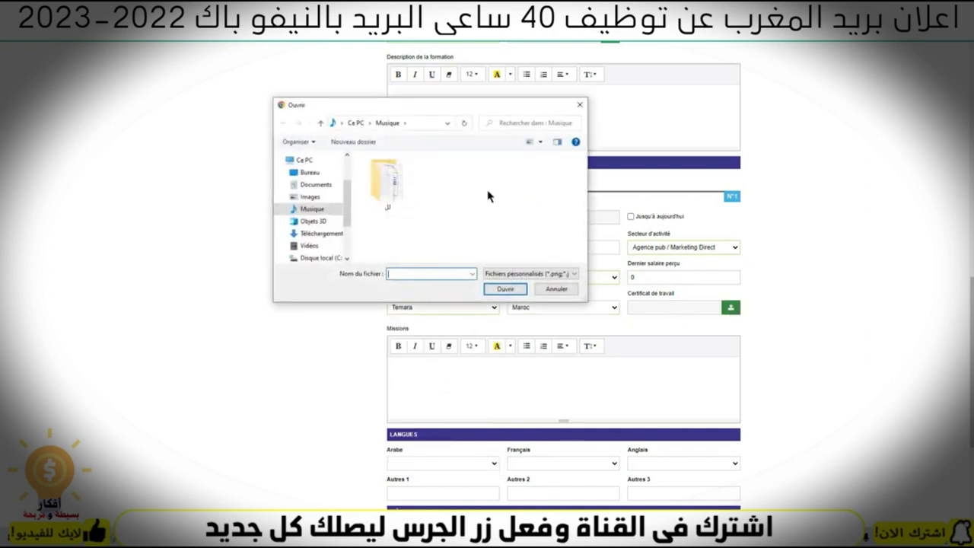
left_click(556, 289)
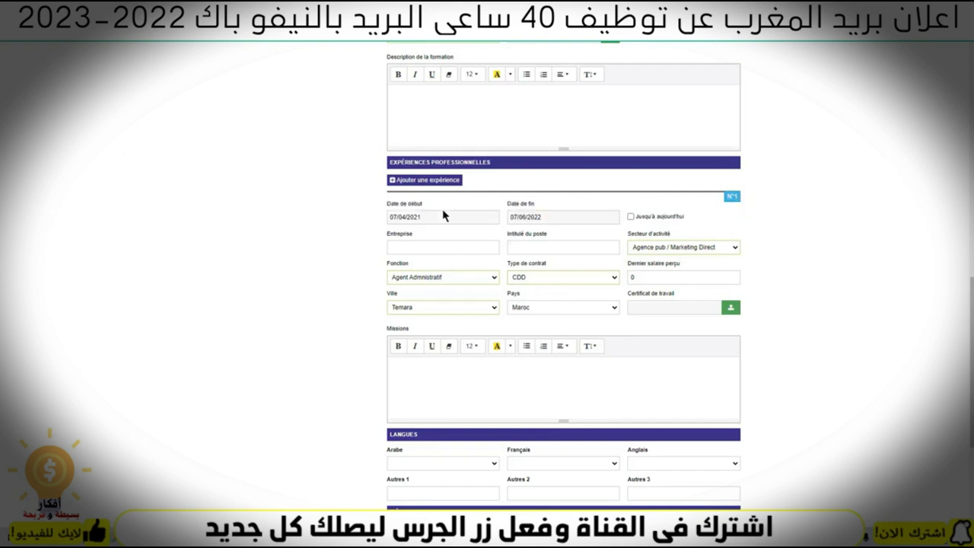
Add a second and a third blank entry to the professional experience section
left_click(426, 179)
scroll(576, 348, "down", 1)
scroll(576, 348, "down", 3)
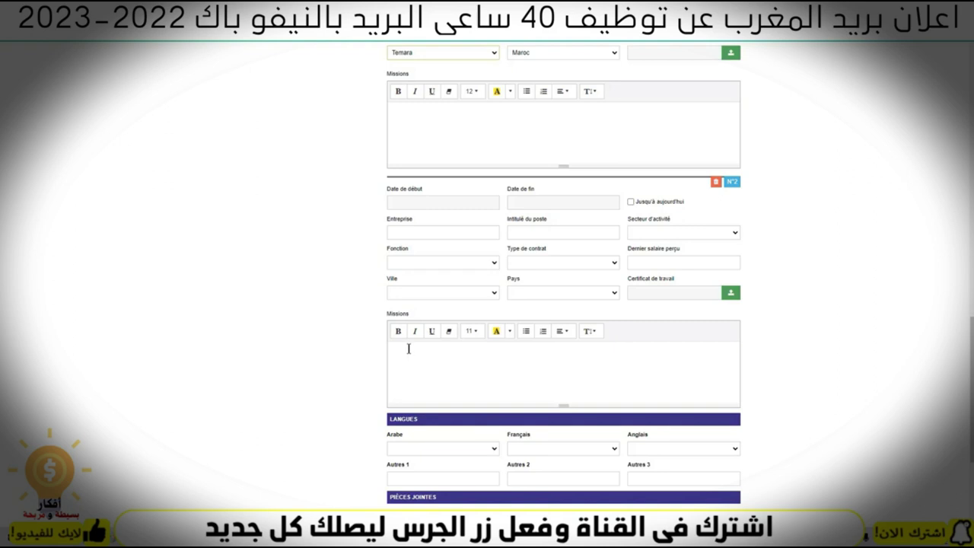
scroll(559, 331, "up", 3)
scroll(742, 292, "up", 3)
left_click(424, 129)
scroll(727, 378, "down", 7)
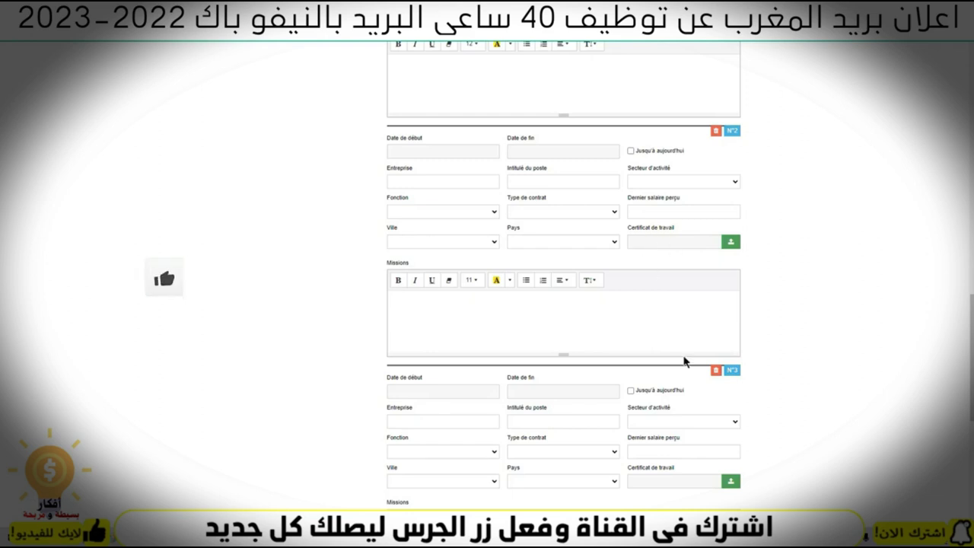
Delete the blank third and second professional experience entries, keeping only the first one
left_click(715, 370)
left_click(715, 131)
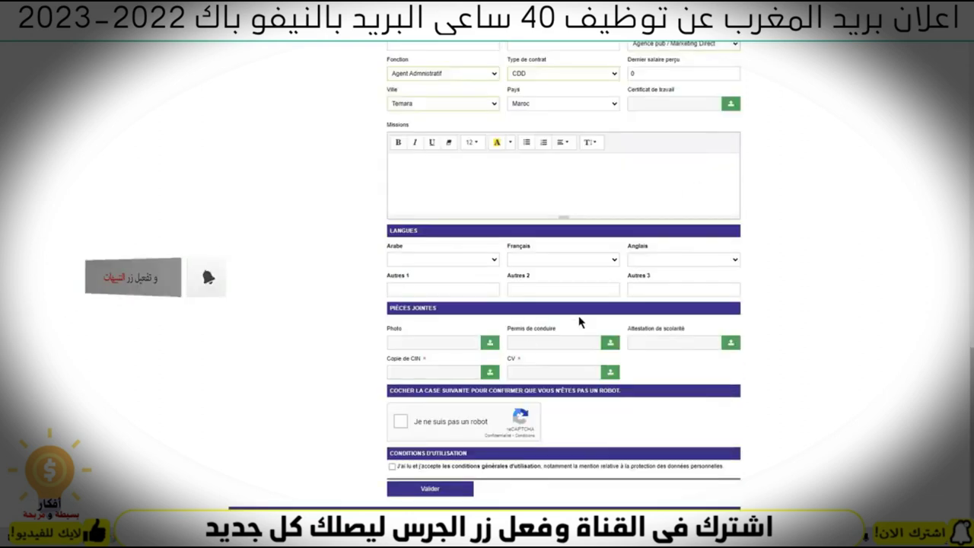
scroll(522, 355, "up", 2)
scroll(522, 356, "down", 3)
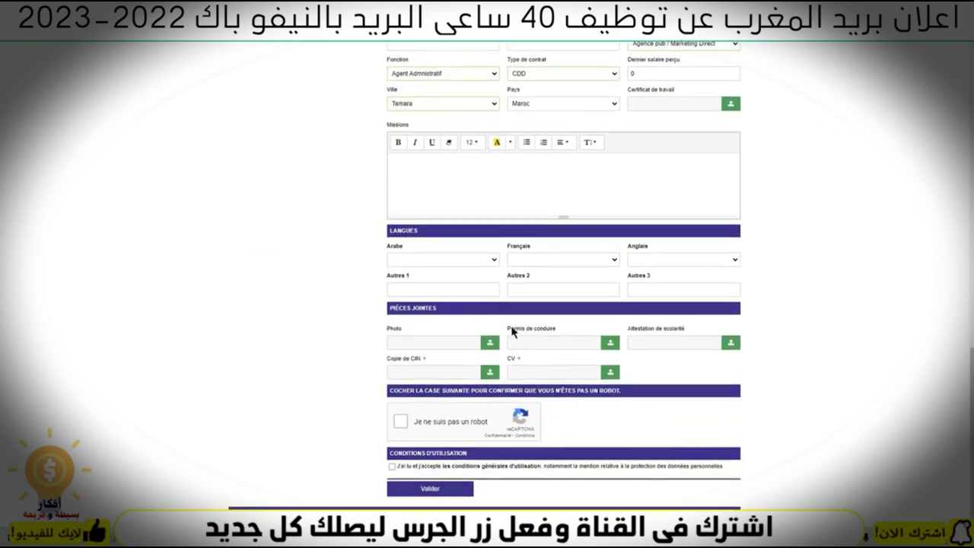
Set the Arabic and French levels to Maîtrisé and English to Courant, leaving the three other-language fields blank
left_click(475, 259)
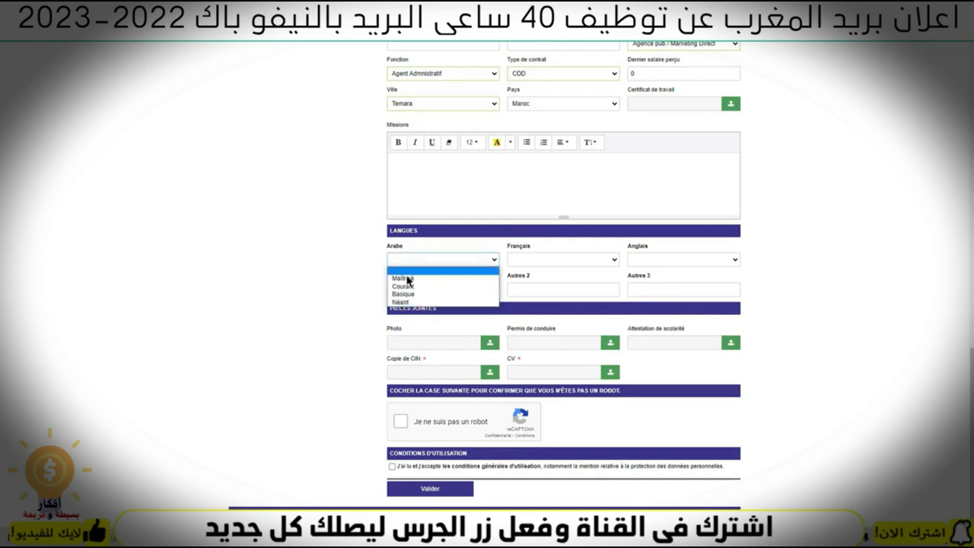
left_click(410, 280)
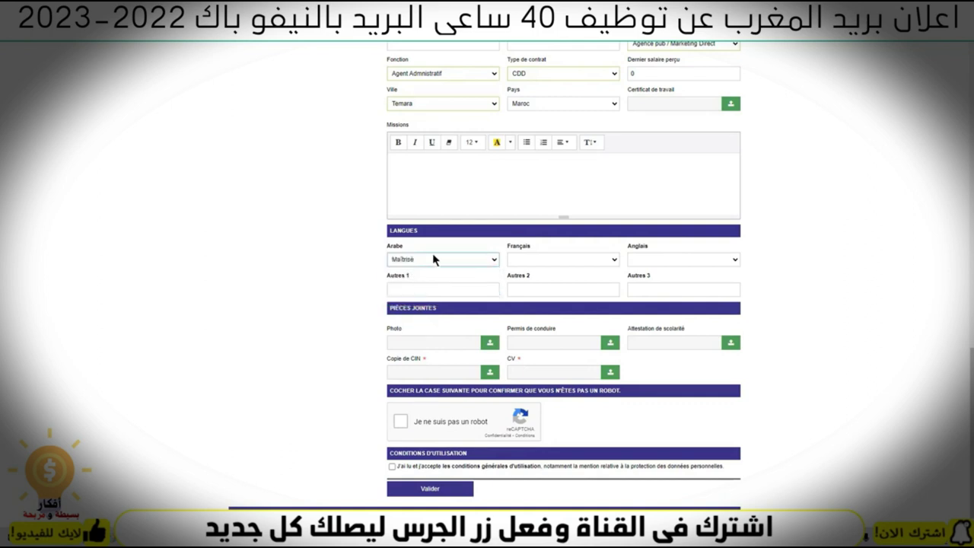
left_click(560, 260)
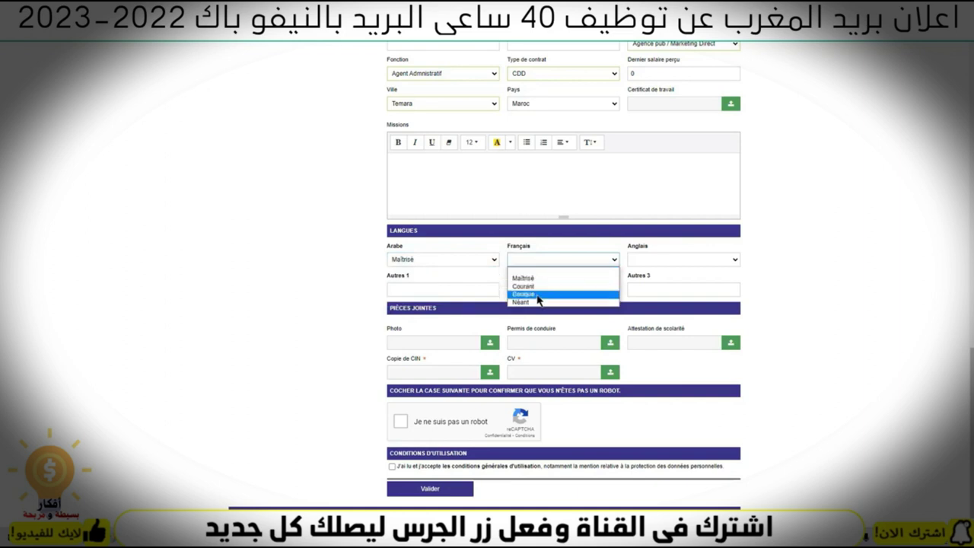
left_click(536, 278)
left_click(688, 261)
left_click(651, 286)
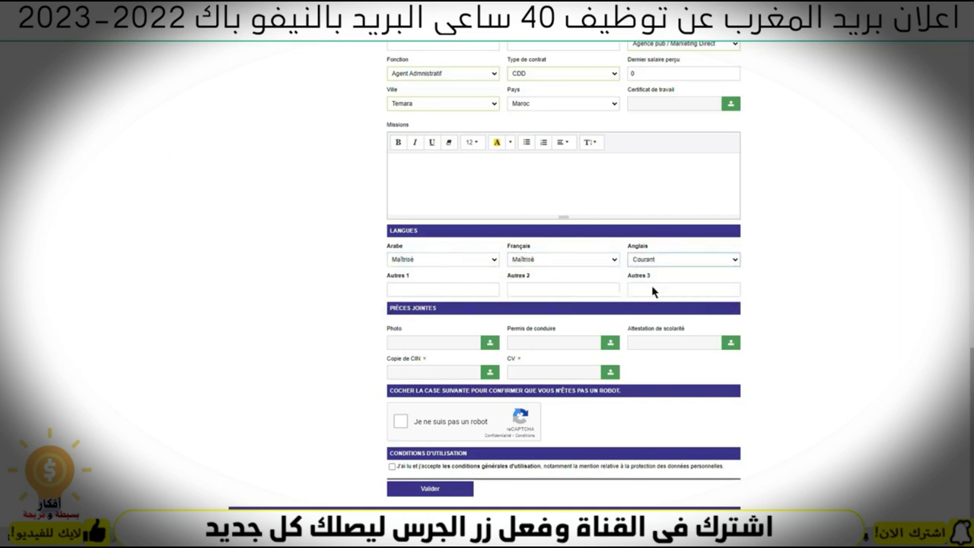
left_click(427, 289)
left_click(619, 293)
left_click(655, 289)
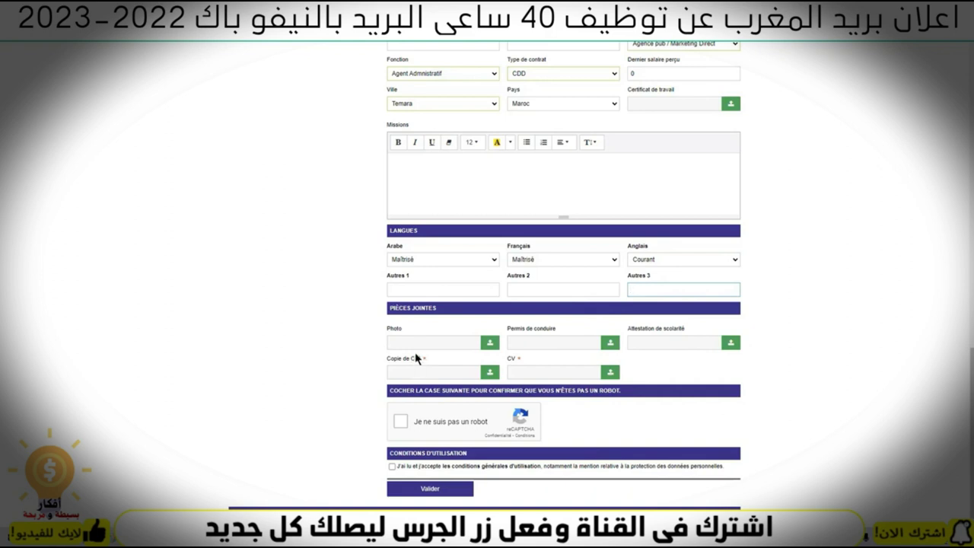
Open the file choosers for the photo, driving licence and school certificate attachments, dismissing each without choosing a file
left_click(491, 343)
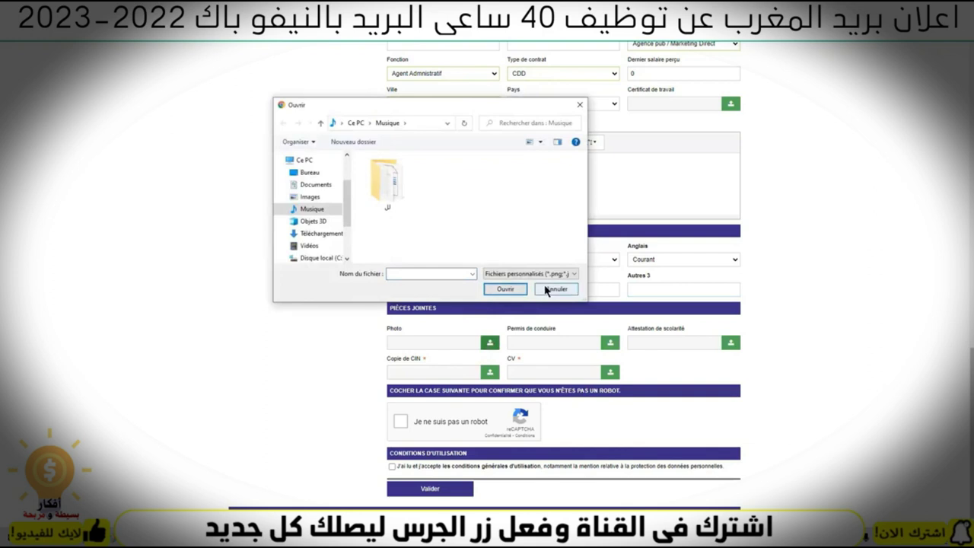
left_click(560, 290)
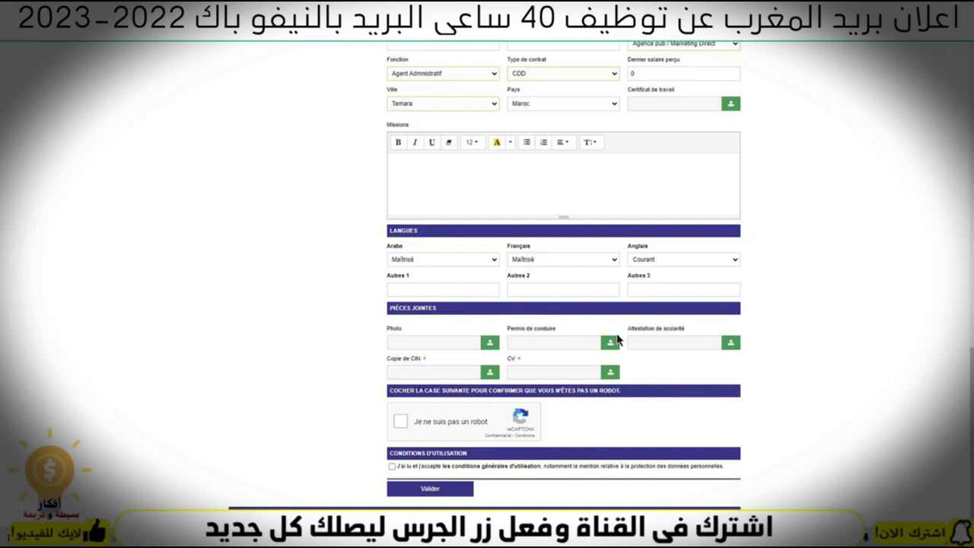
left_click(612, 343)
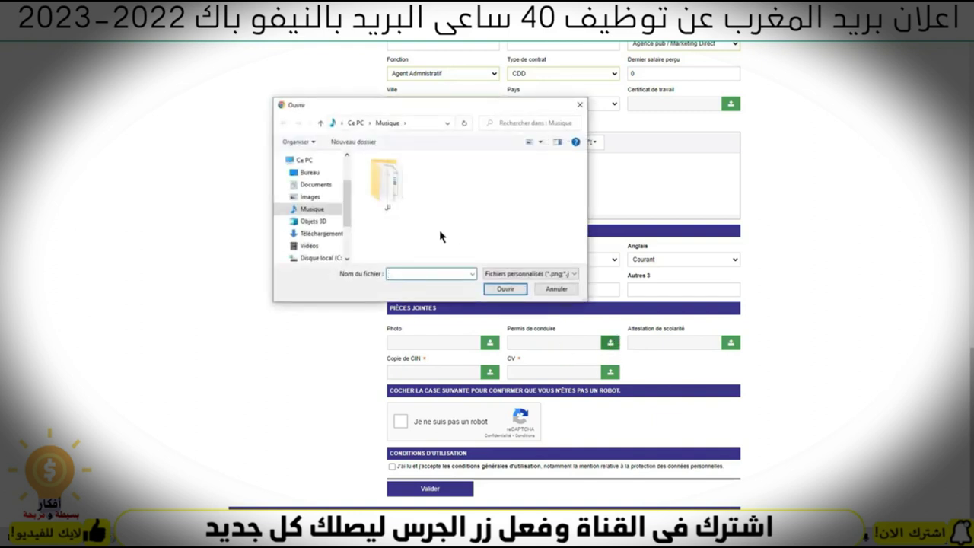
left_click(561, 290)
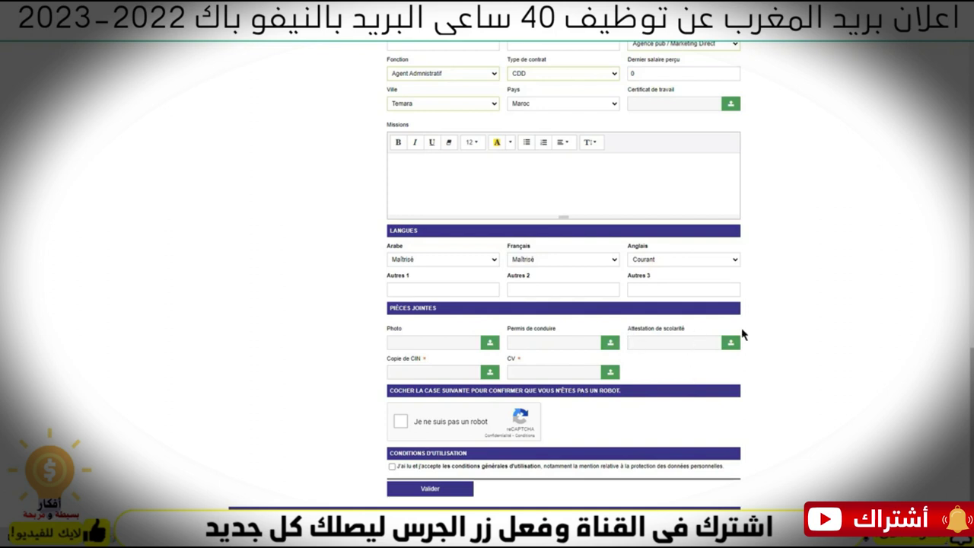
left_click(731, 343)
left_click(557, 289)
Open the file choosers for the required CIN copy and CV, dismissing both without choosing a file
left_click(489, 375)
left_click(555, 290)
left_click(611, 373)
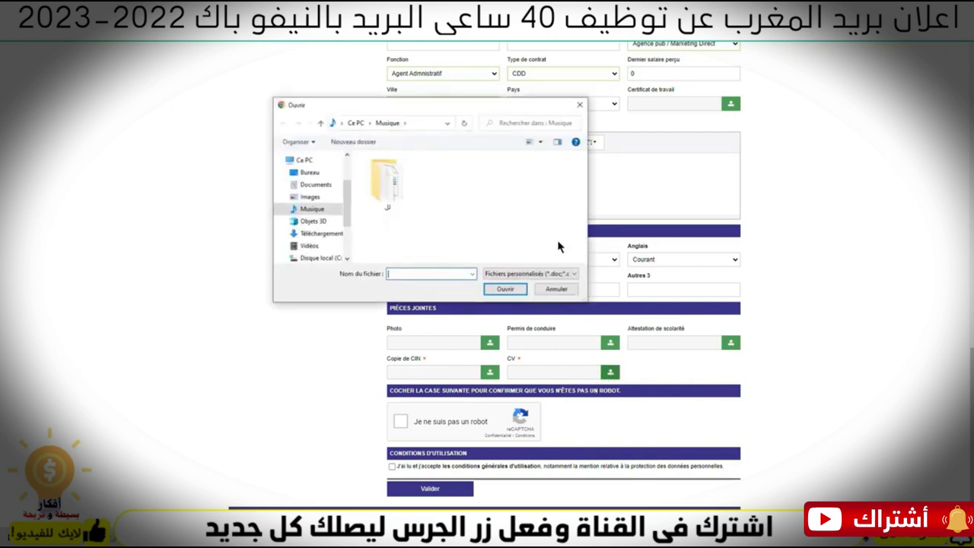
left_click(556, 290)
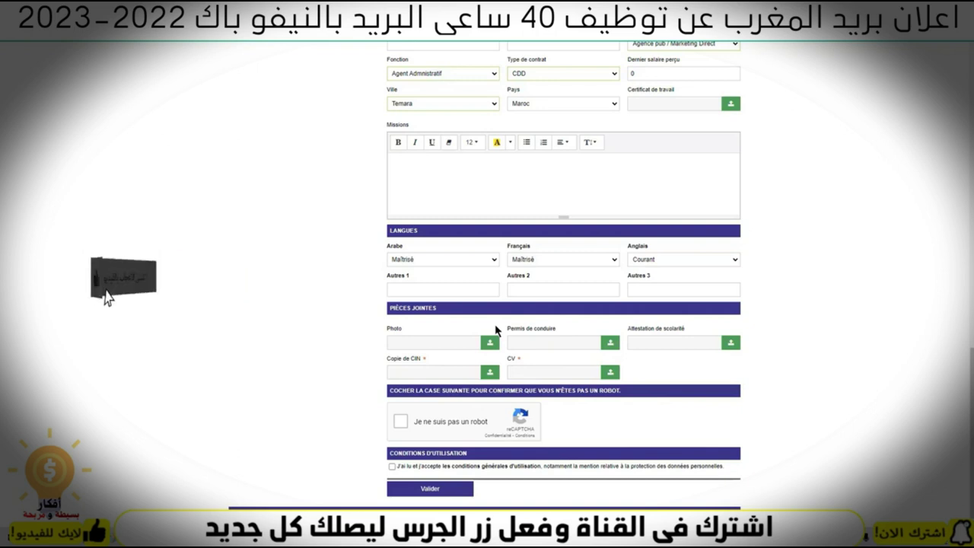
Complete the "Je ne suis pas un robot" verification and accept the general terms of use
left_click(404, 421)
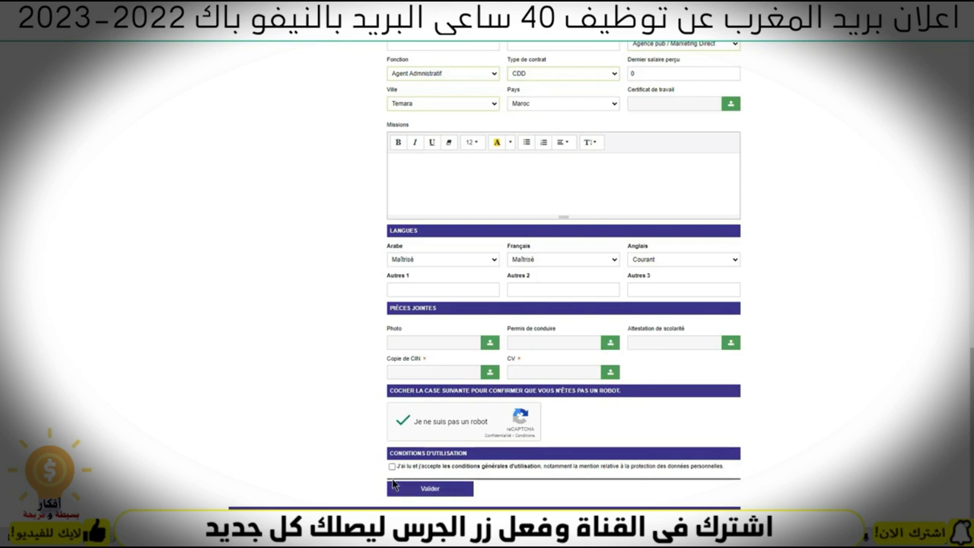
left_click(392, 466)
scroll(362, 226, "up", 15)
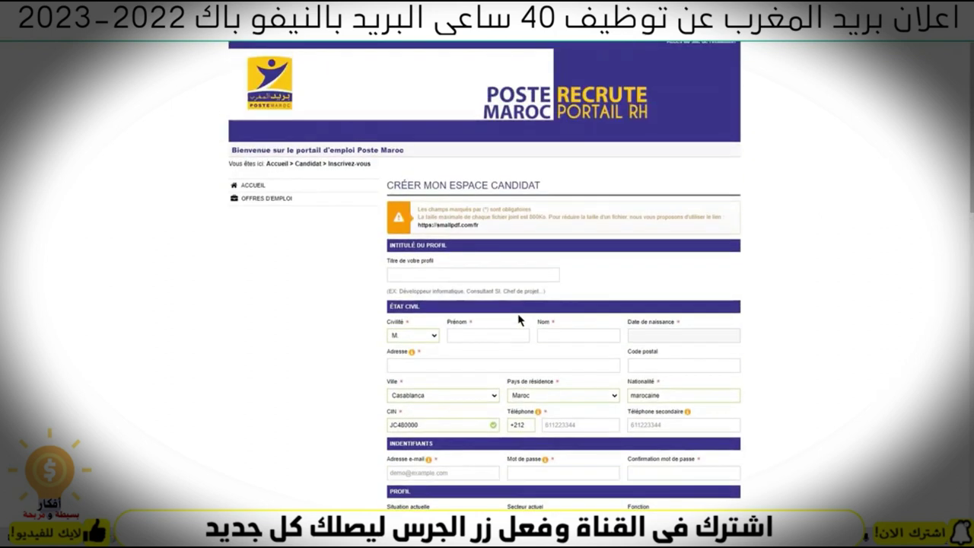